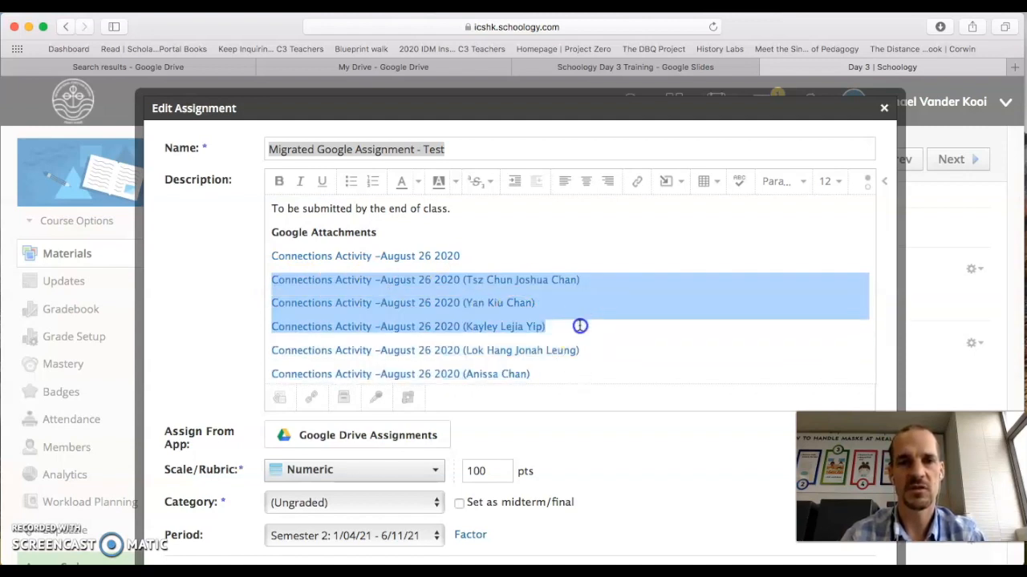
Delete the student-named Connections Activity attachment lines from the assignment description
left_click(266, 279)
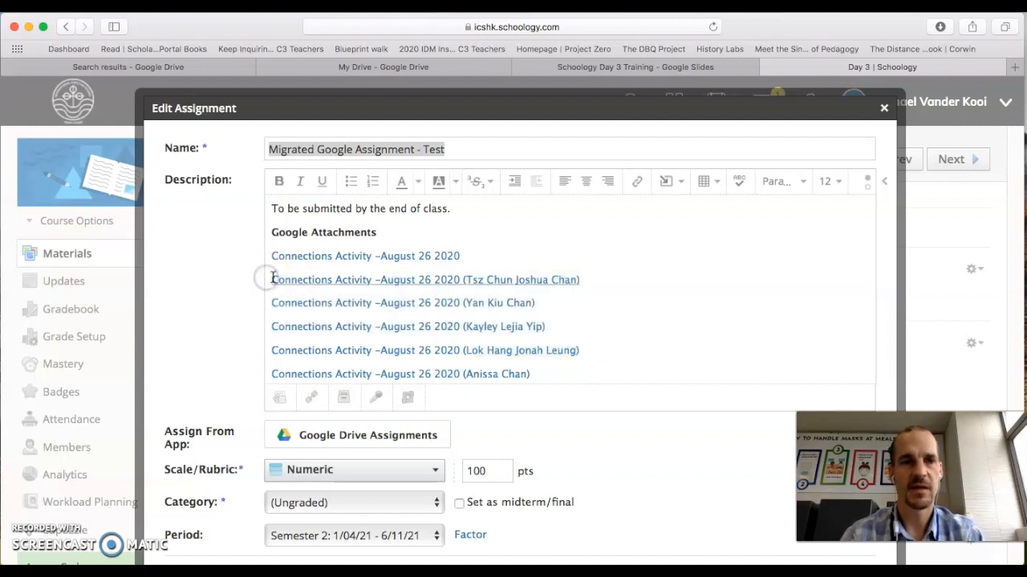
left_click_drag(266, 279, 348, 424)
key("BackSpace")
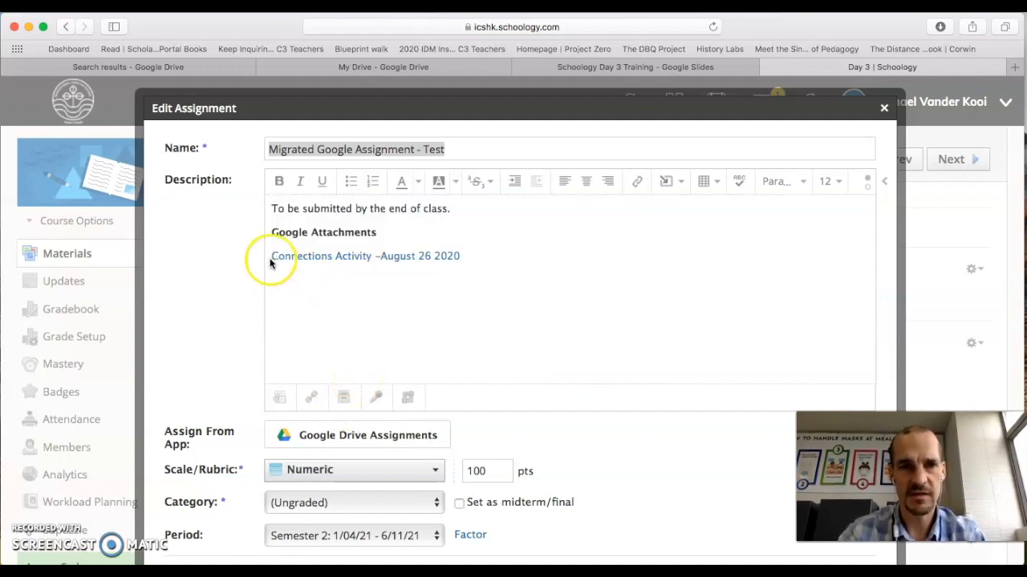
Select the remaining Connections Activity –August 26 2020 line in the description
left_click(466, 259)
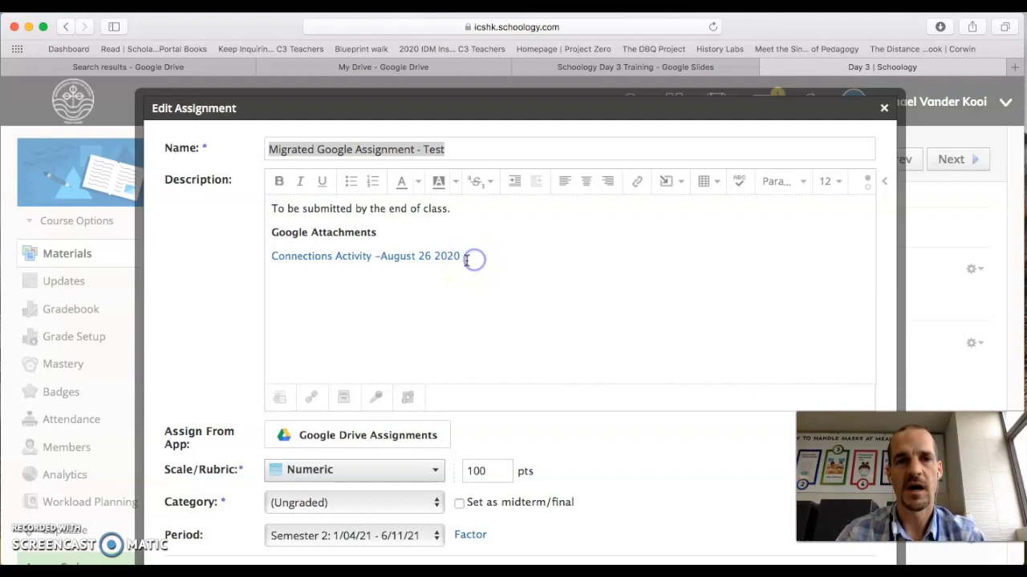
left_click_drag(467, 259, 276, 259)
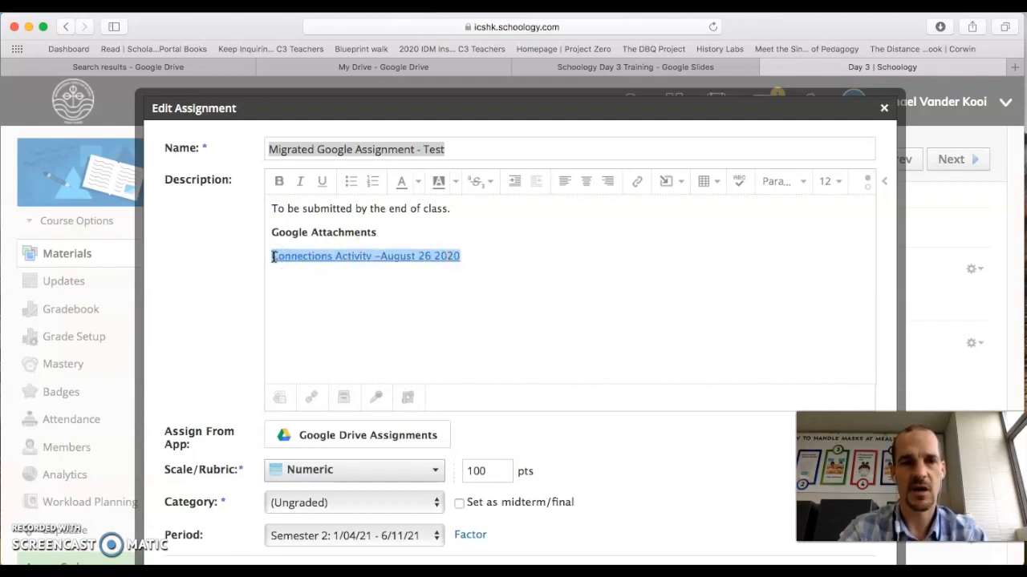
left_click(345, 437)
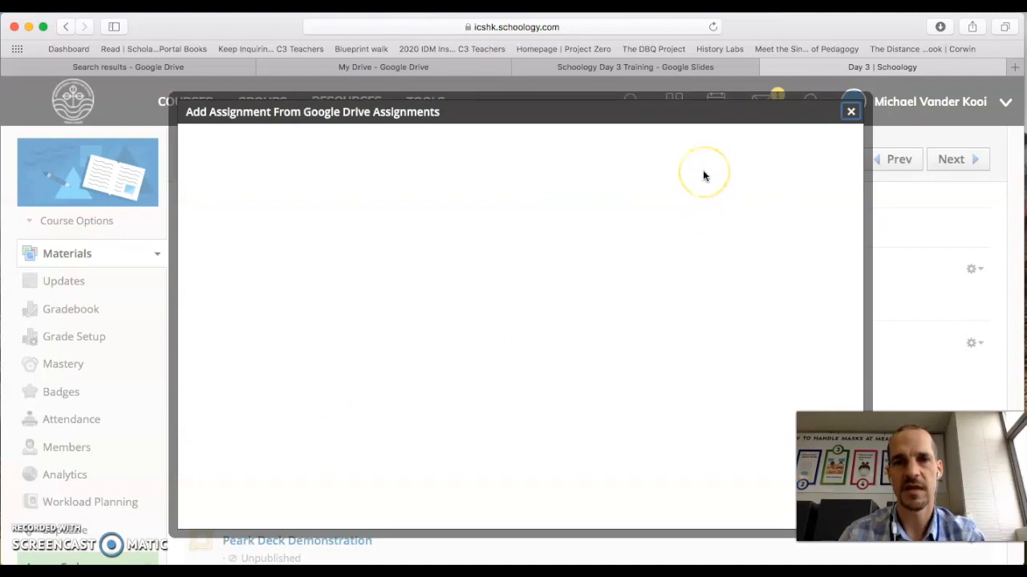
Search Google Drive for 'Connections Activity –August 26 2020' and attach it to the assignment
left_click(687, 142)
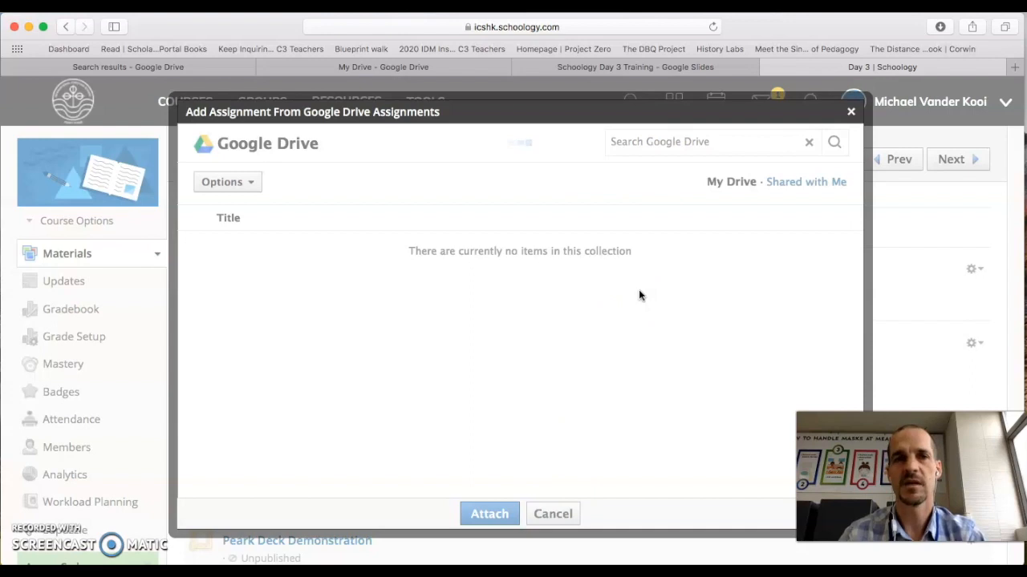
left_click(675, 143)
key("super+v")
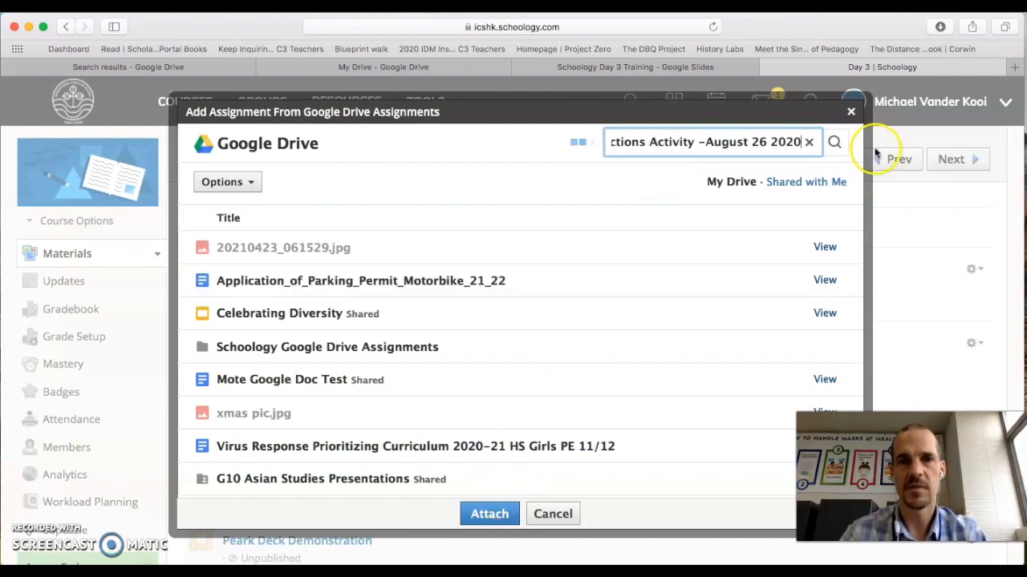
left_click(834, 145)
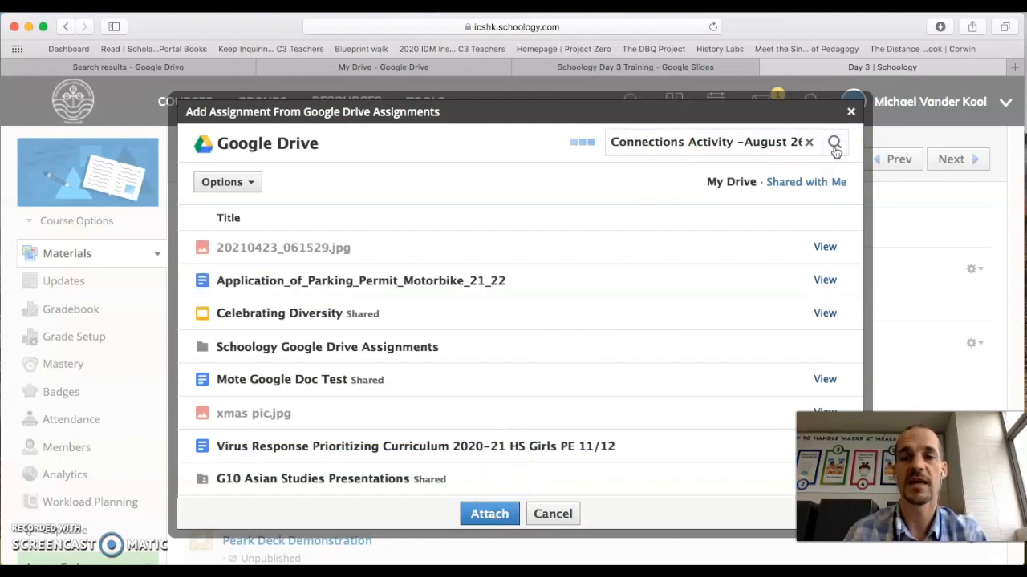
left_click(523, 280)
left_click(368, 249)
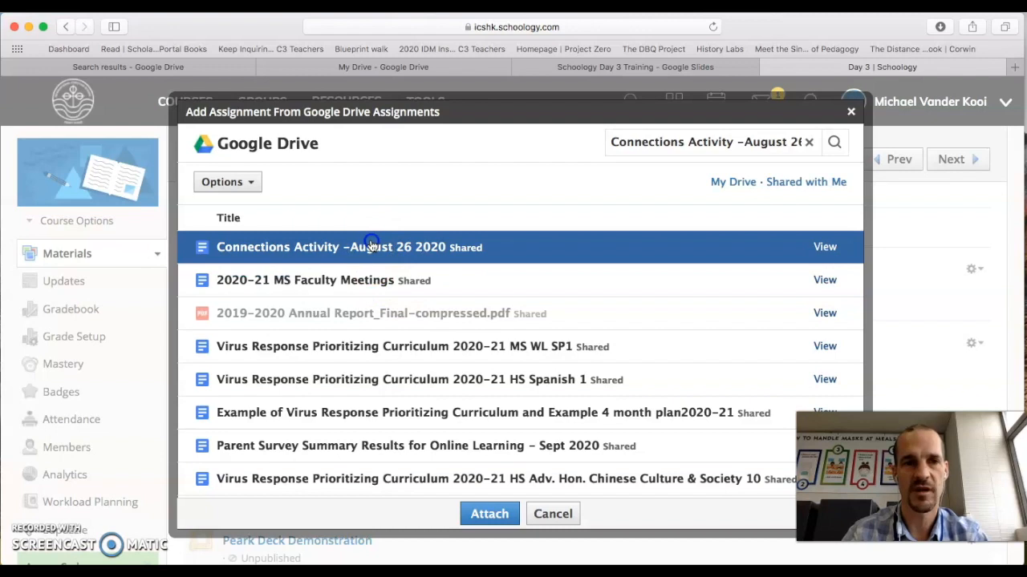
left_click(490, 512)
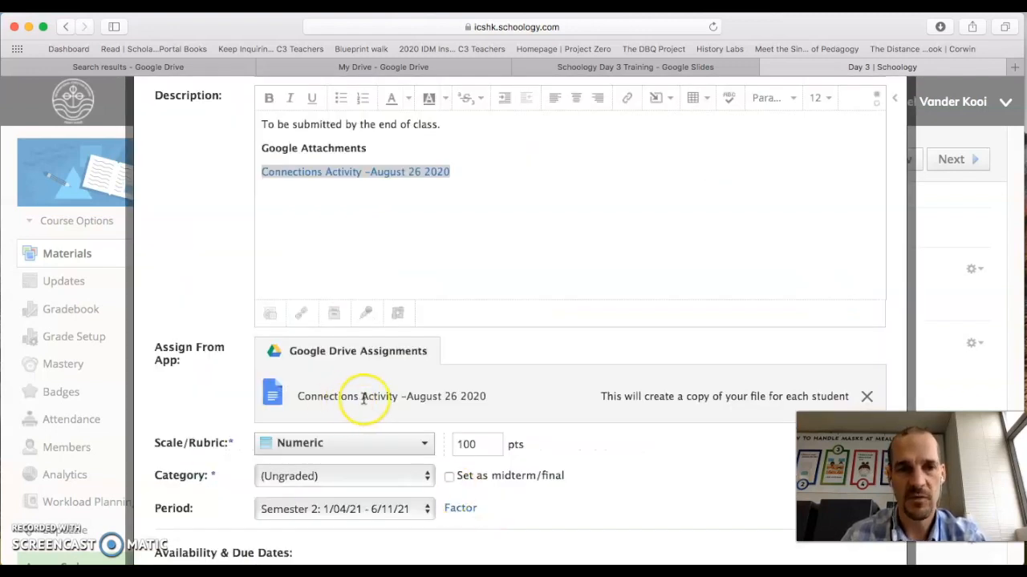
Cancel the Edit Assignment dialog without saving the description changes
scroll(520, 347, "up", 1)
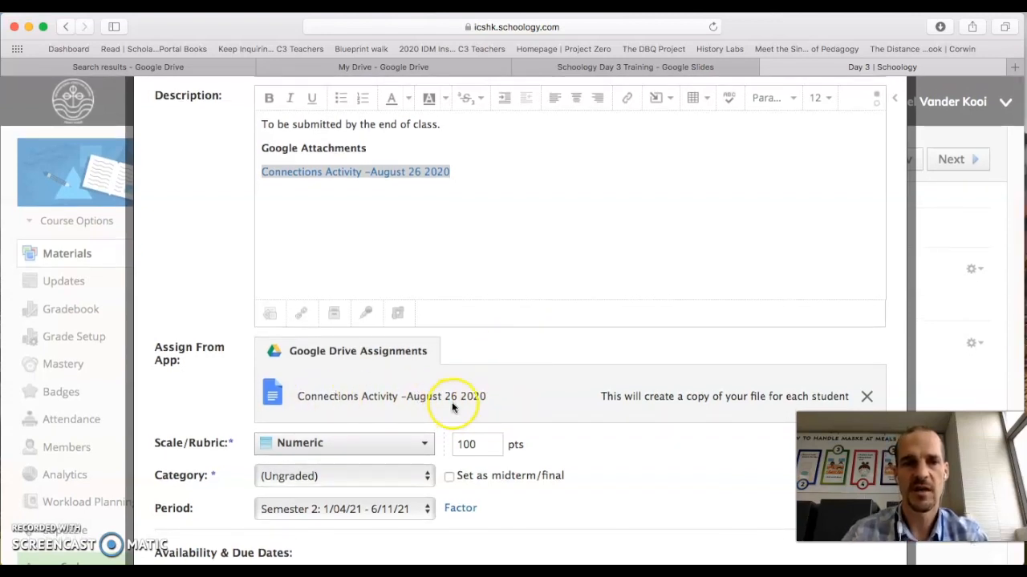
left_click_drag(458, 172, 260, 170)
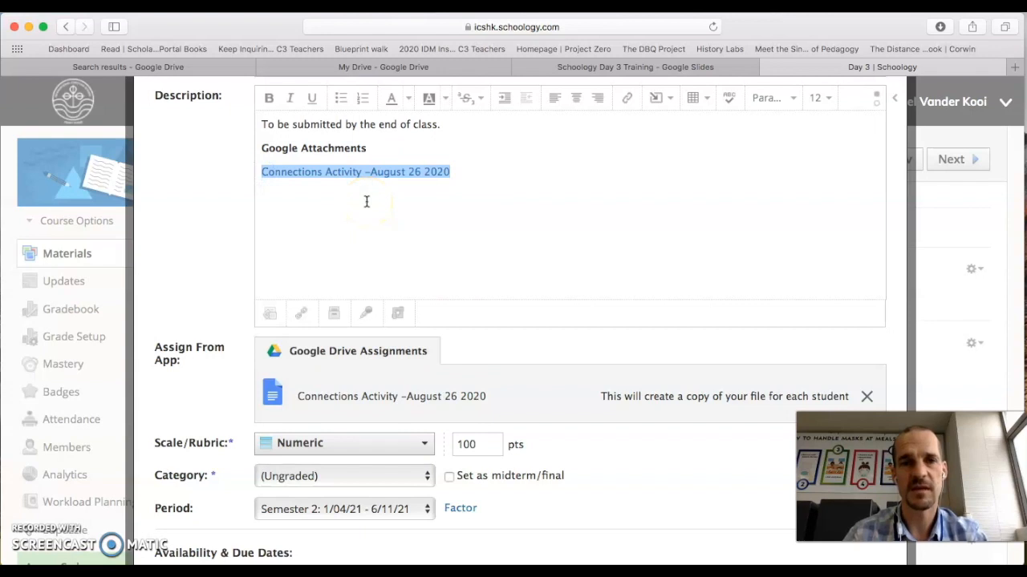
scroll(430, 257, "down", 5)
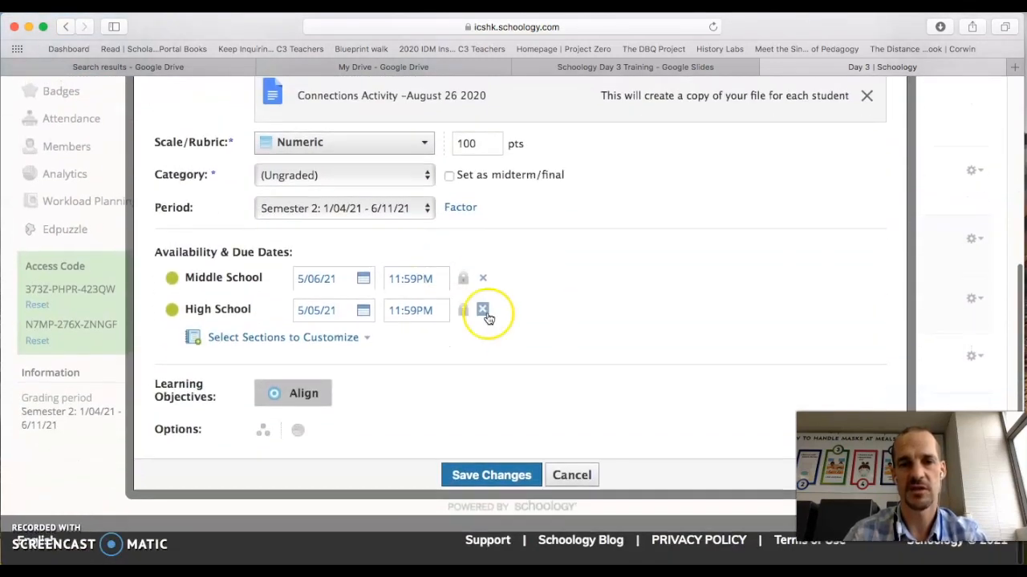
left_click(575, 478)
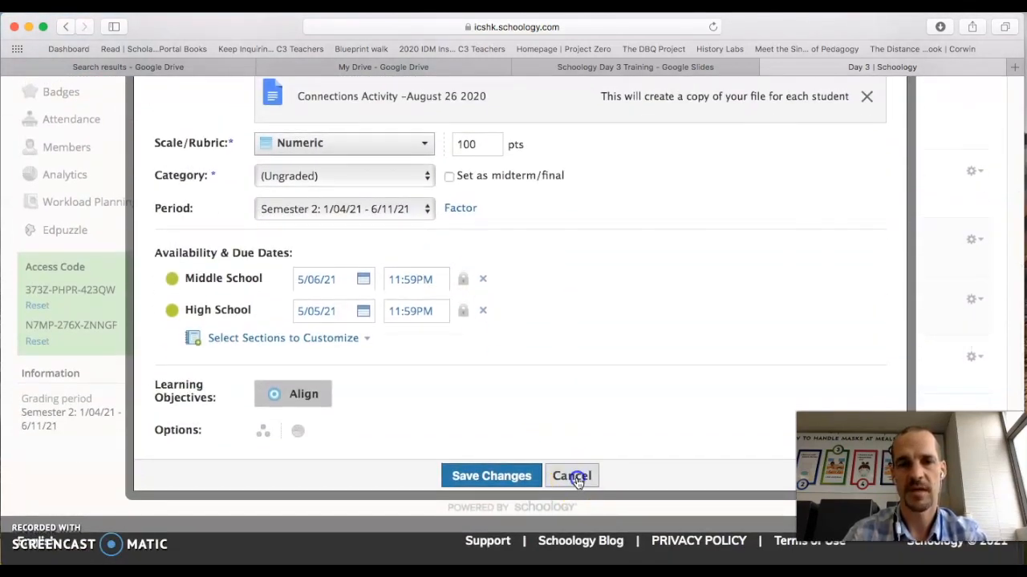
scroll(587, 380, "up", 5)
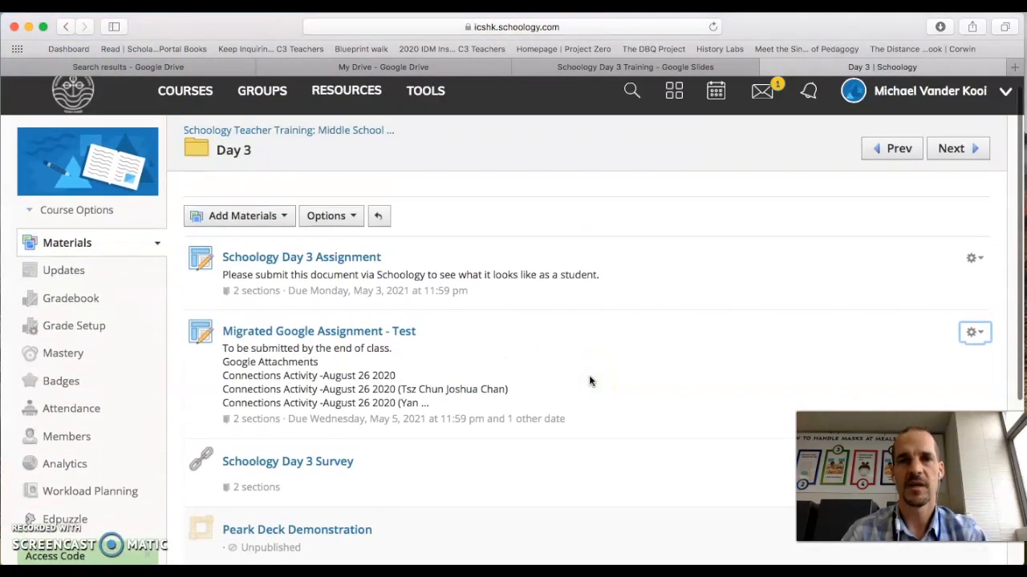
Go from the course materials page into the Day 3 folder and open Schoology Day 3 Assignment
left_click(330, 141)
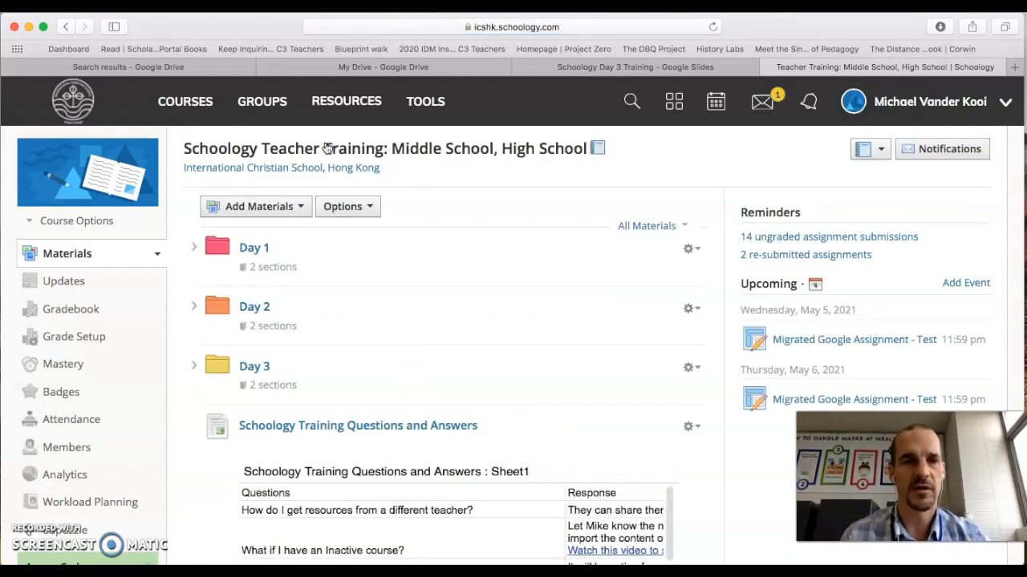
left_click(258, 369)
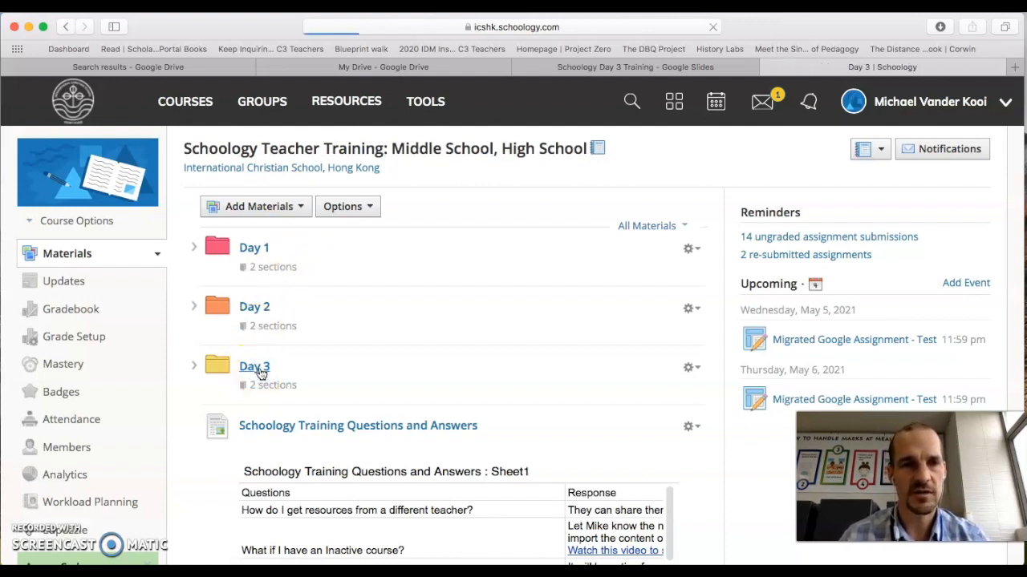
left_click(295, 256)
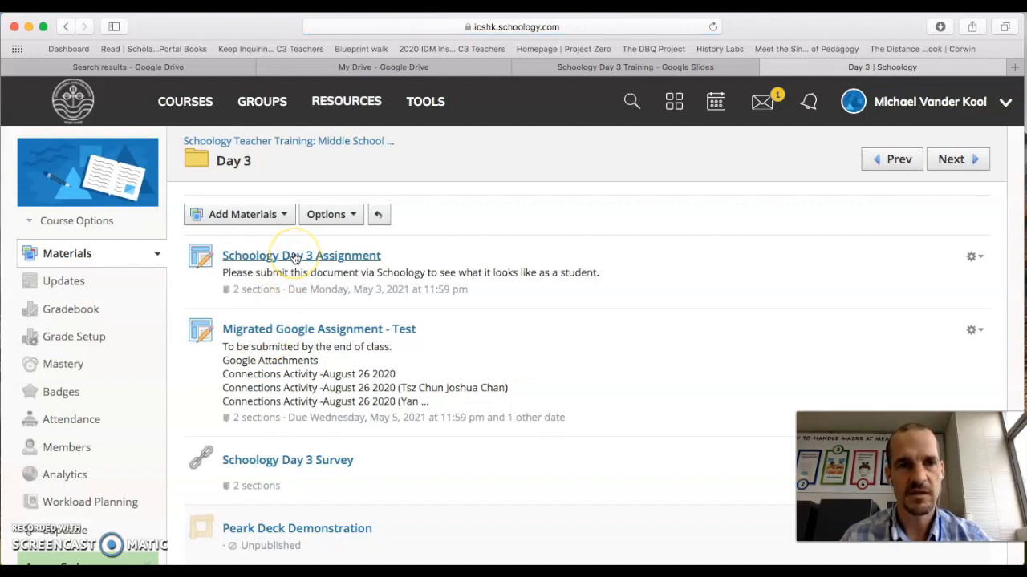
left_click(295, 255)
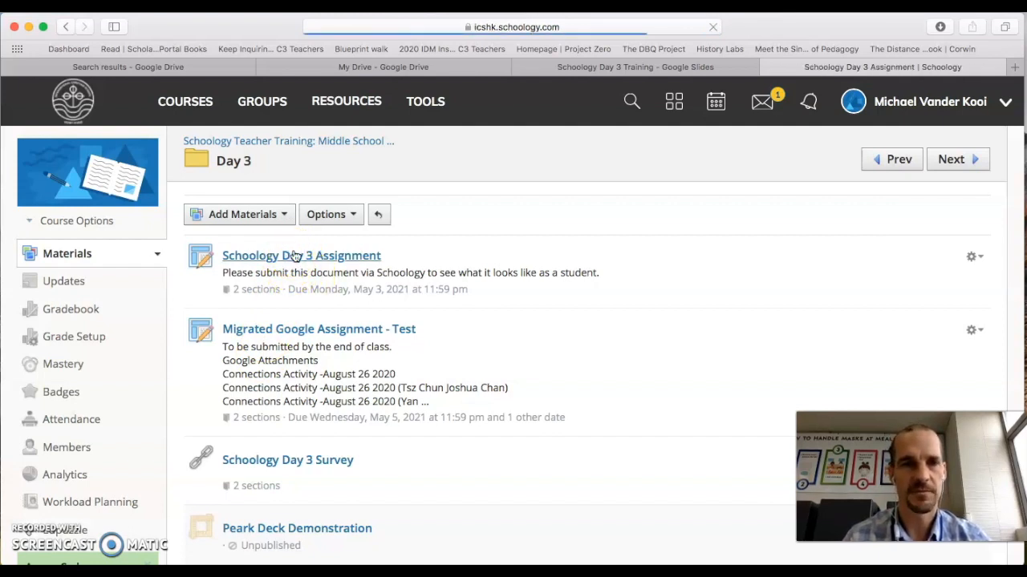
left_click(287, 256)
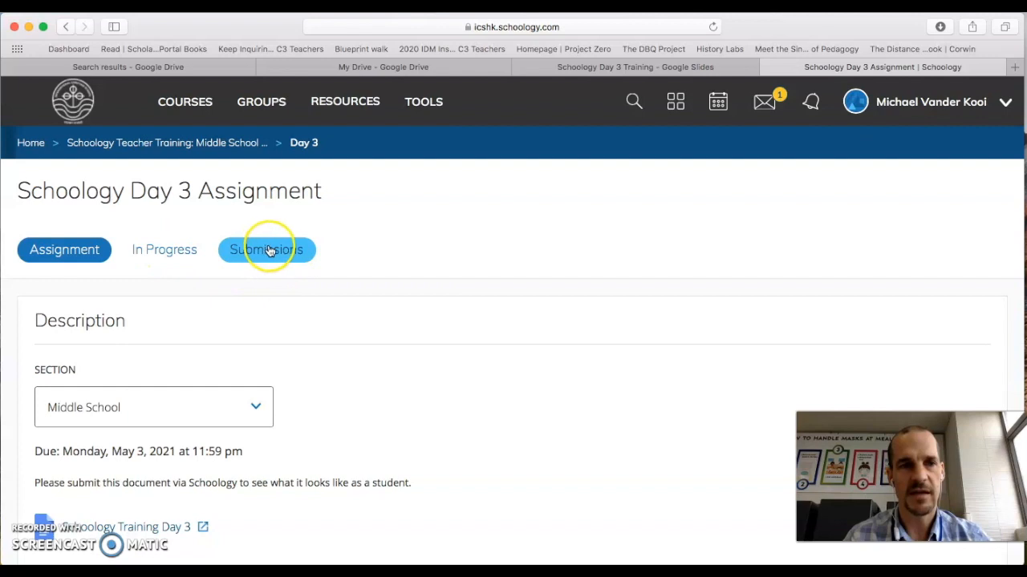
Keep the Section dropdown on Middle School, then switch to the student's browser window
scroll(288, 344, "down", 1)
scroll(289, 345, "down", 1)
left_click(265, 347)
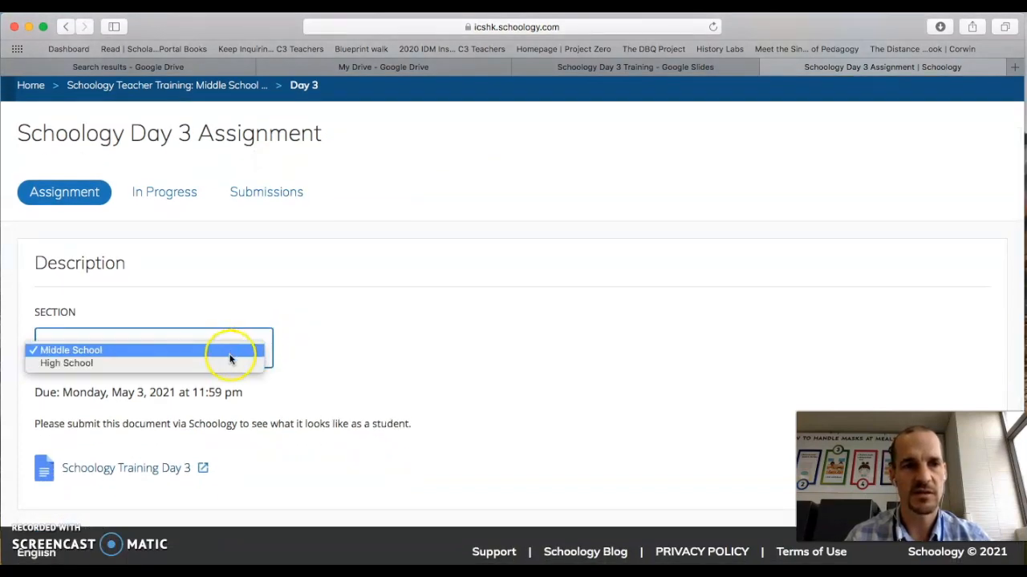
left_click(230, 357)
left_click(308, 294)
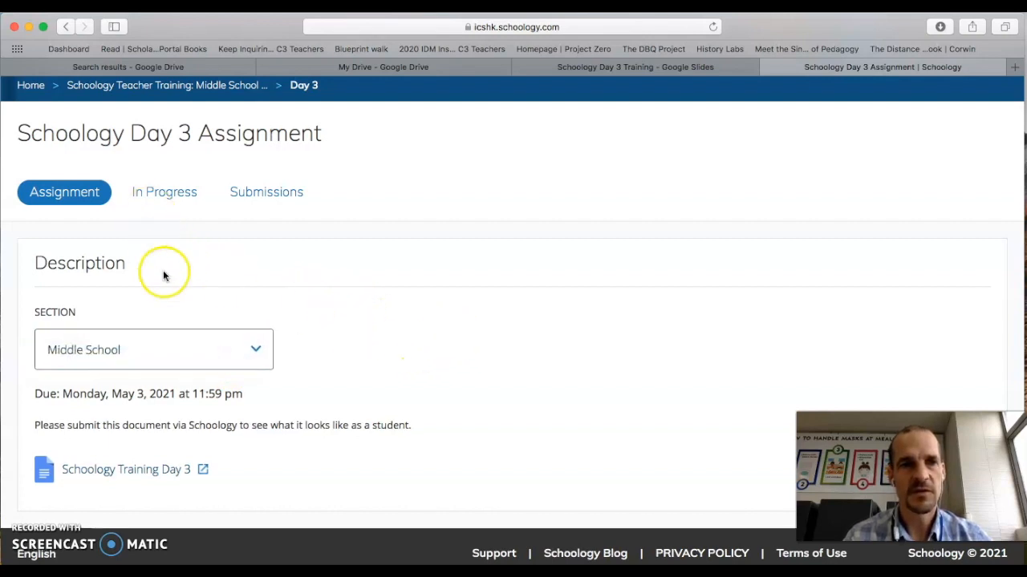
scroll(165, 273, "up", 1)
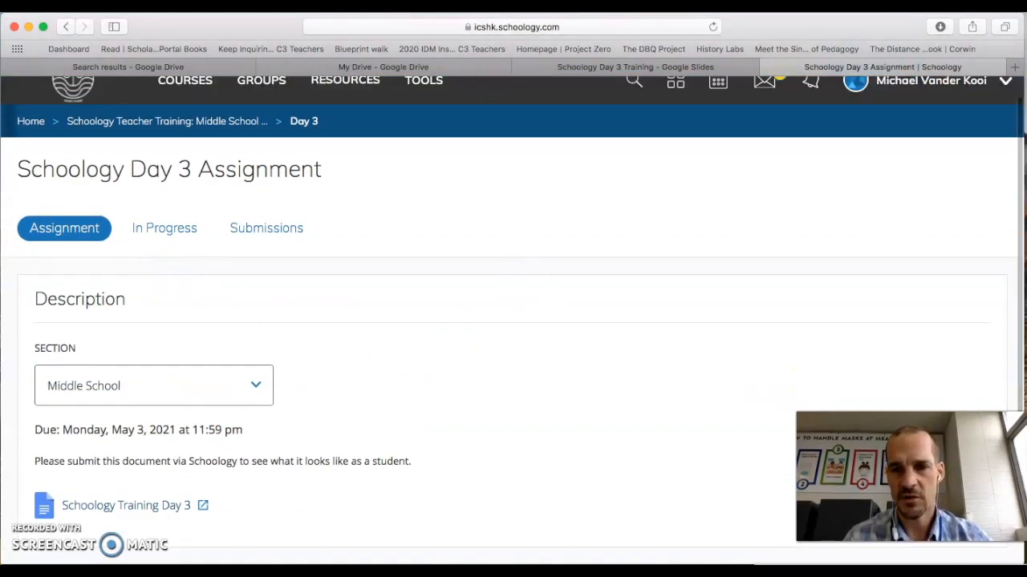
left_click(947, 571)
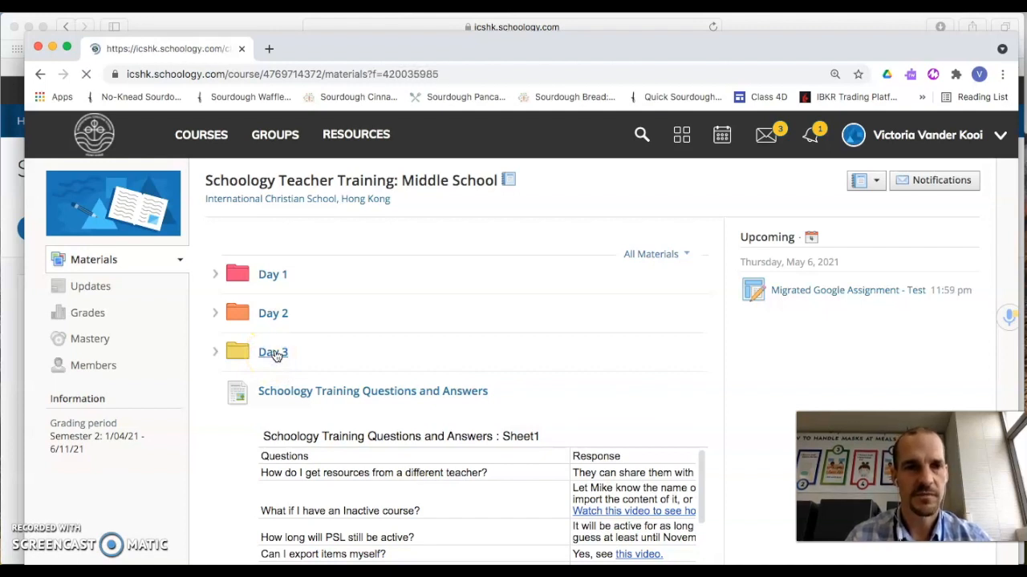
Open Schoology Day 3 Assignment as the student and open their own document copy
left_click(287, 285)
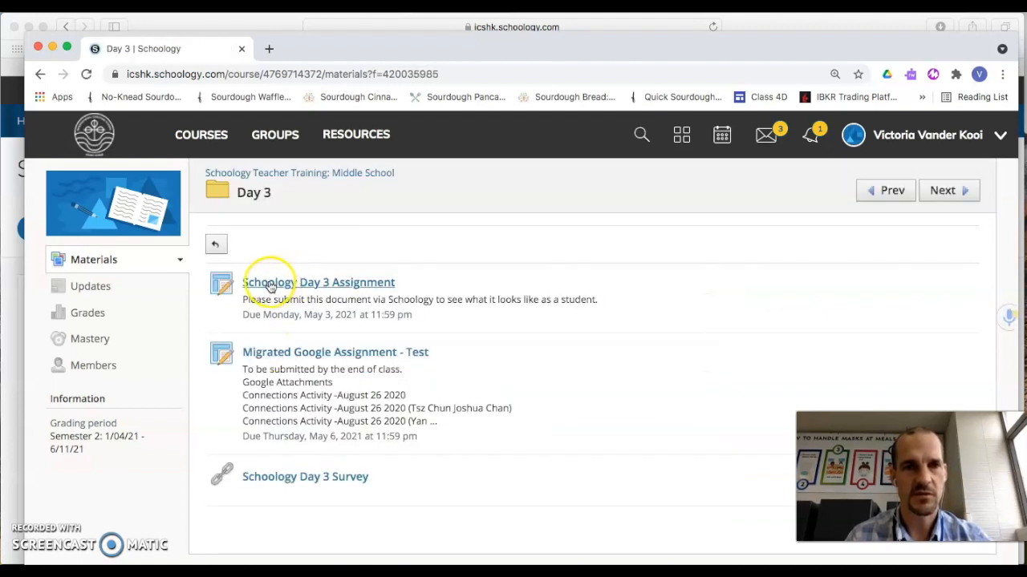
left_click(338, 286)
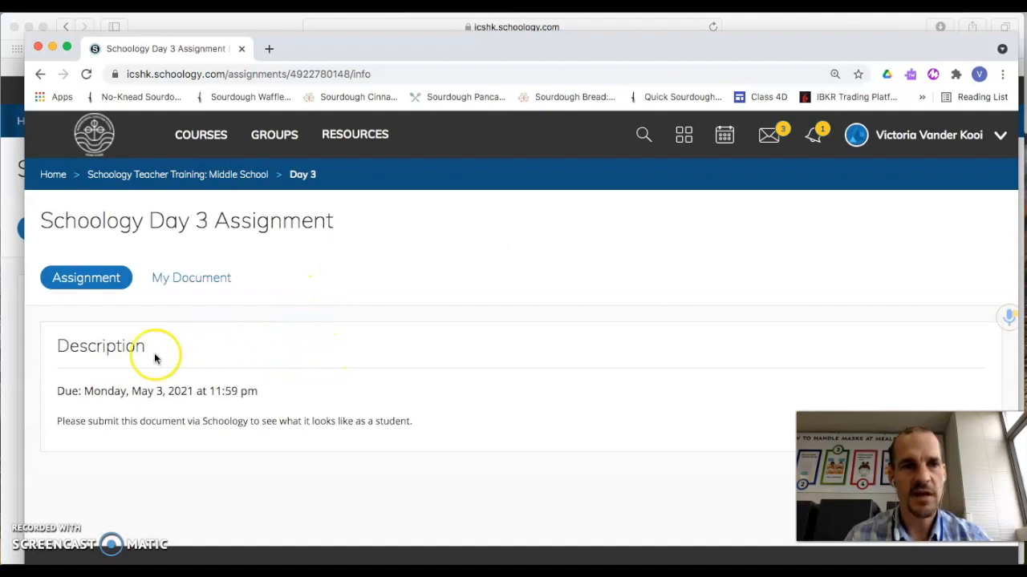
left_click(198, 285)
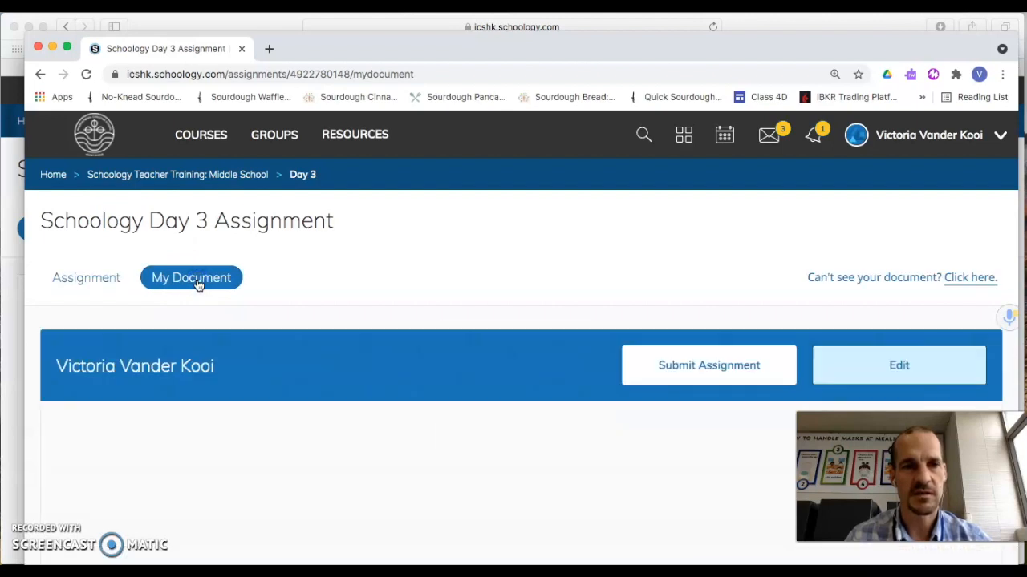
Correct the typo in the student's name entry, then return to the teacher window
scroll(302, 437, "down", 5)
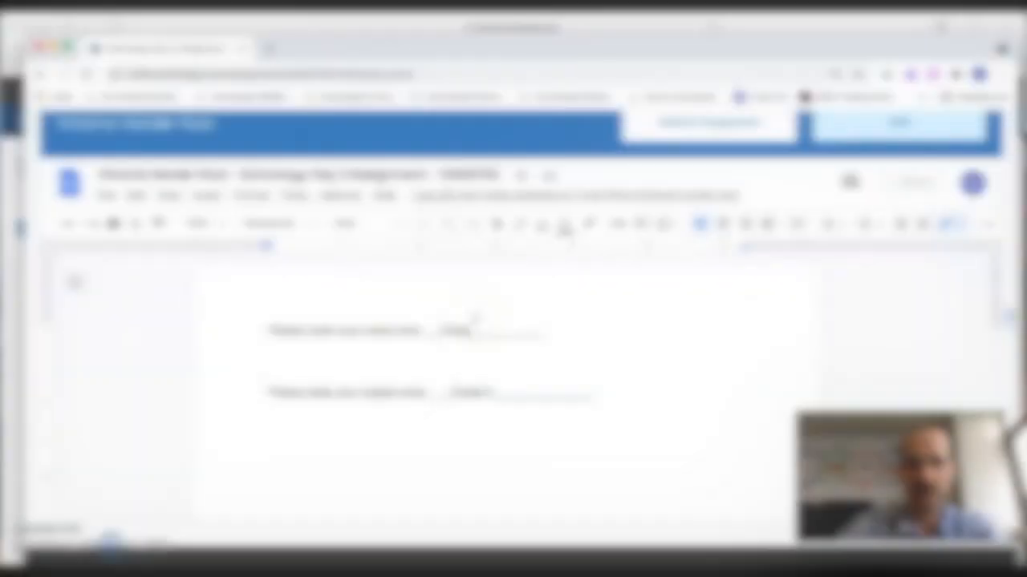
key("BackSpace")
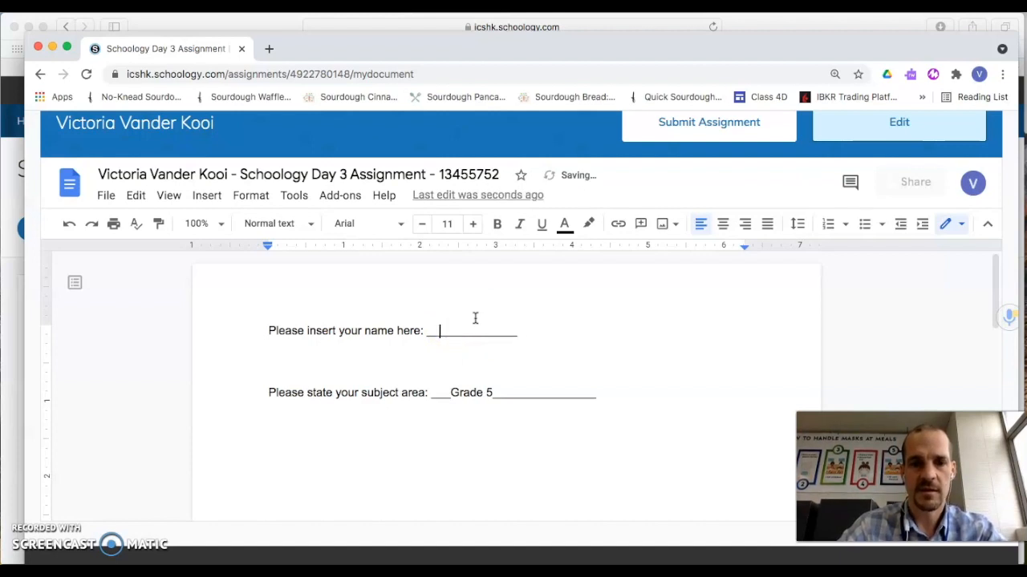
type("ke")
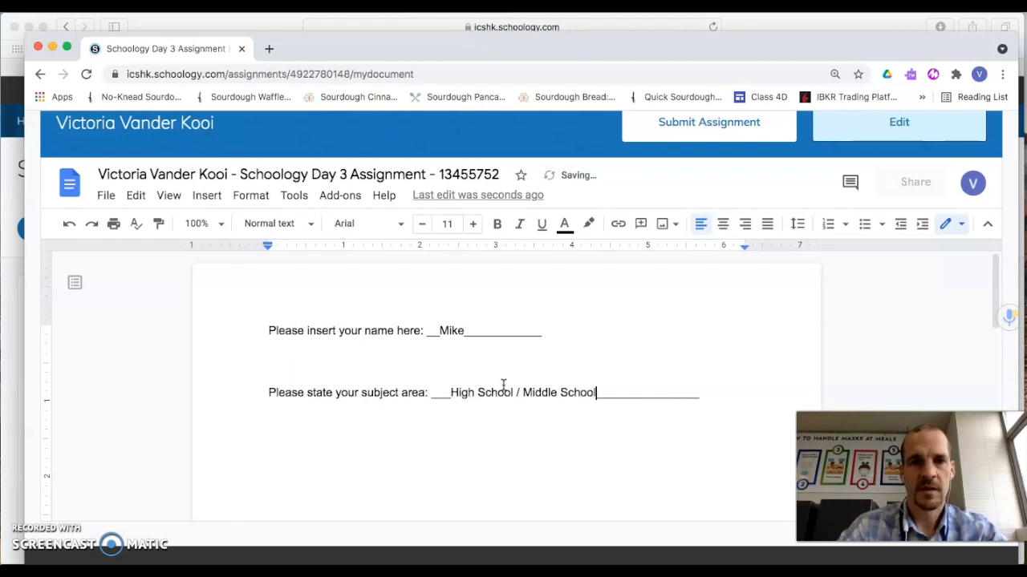
left_click(53, 50)
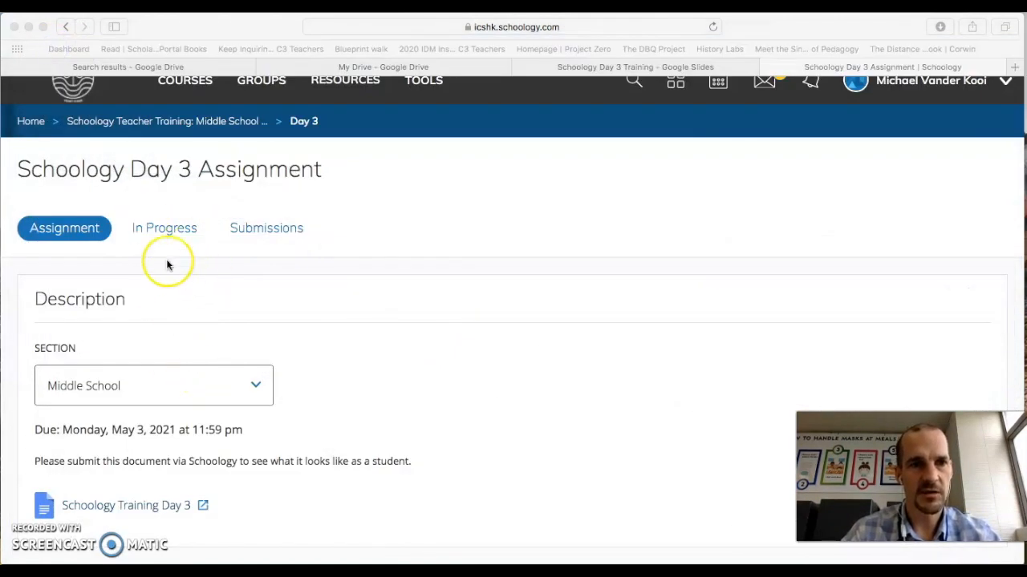
Show the In Progress student list and load the demo student's in-progress document
left_click(171, 231)
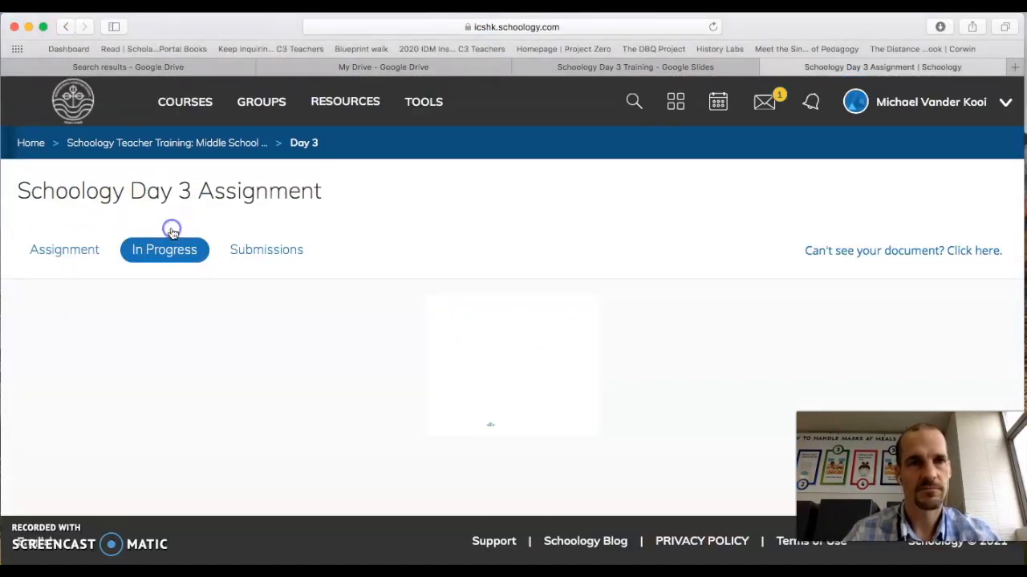
scroll(208, 453, "down", 2)
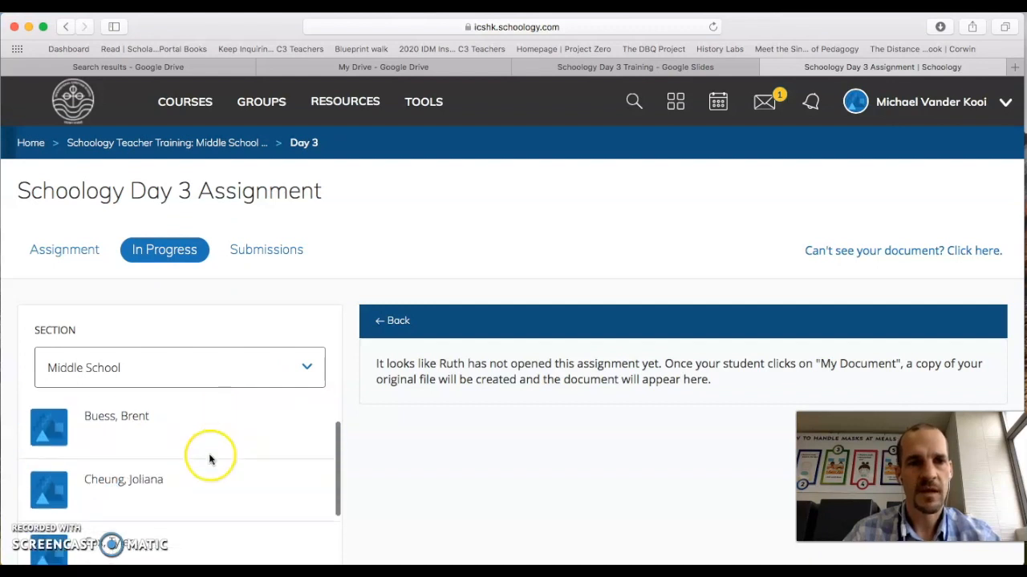
left_click(161, 425)
left_click(150, 491)
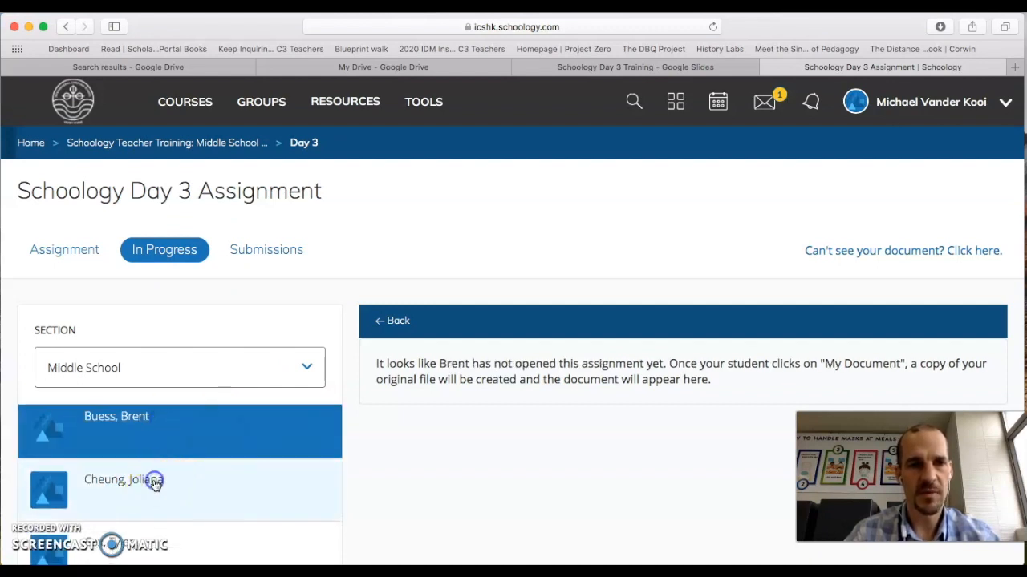
scroll(153, 482, "down", 1)
left_click(145, 452)
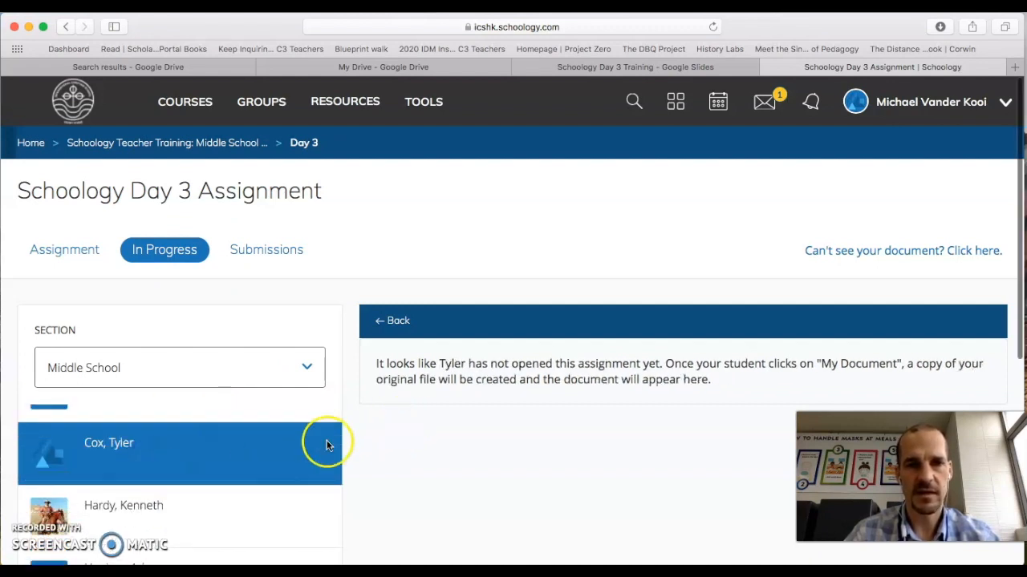
scroll(211, 478, "down", 10)
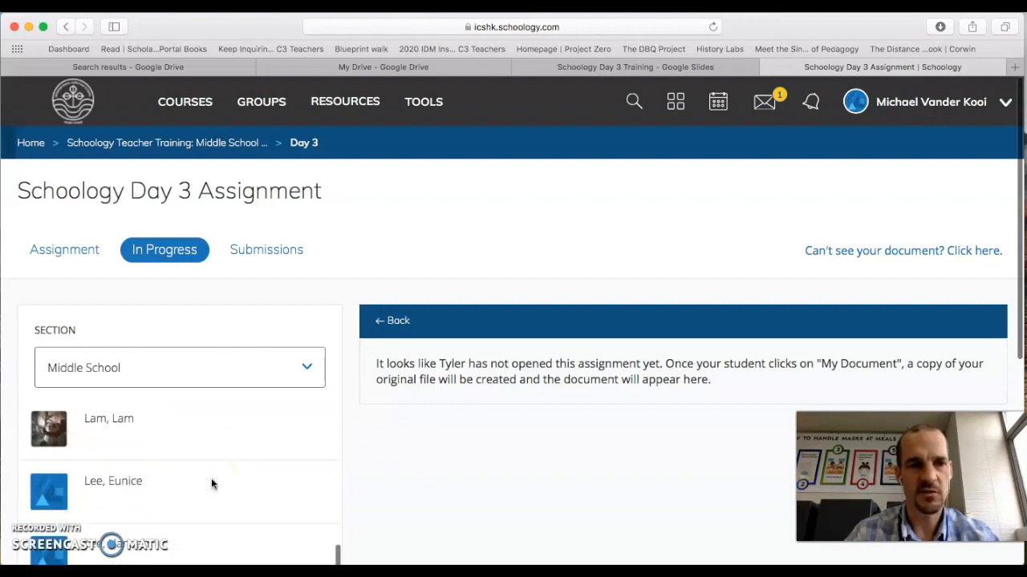
scroll(211, 482, "down", 6)
left_click(186, 544)
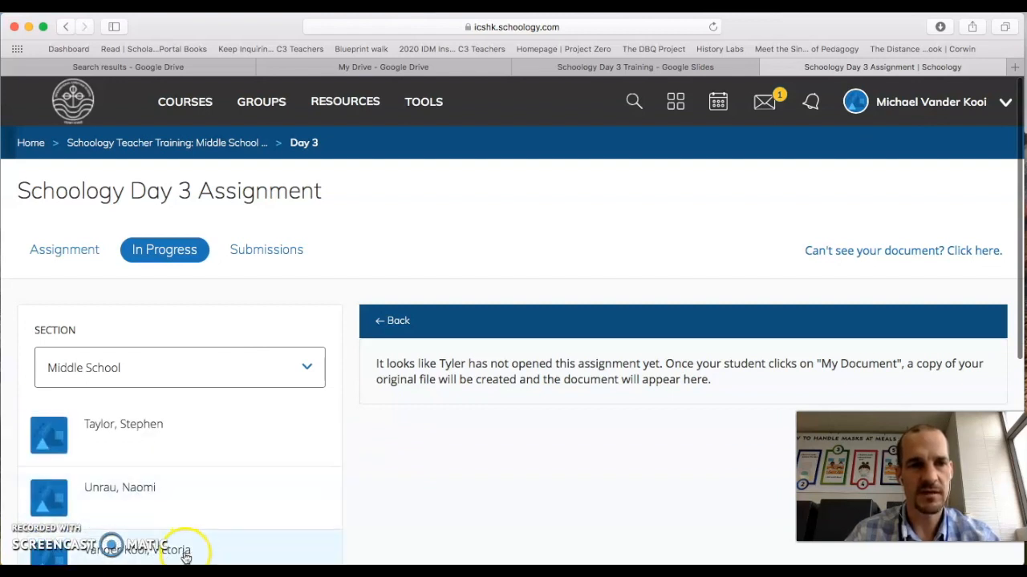
scroll(539, 223, "down", 3)
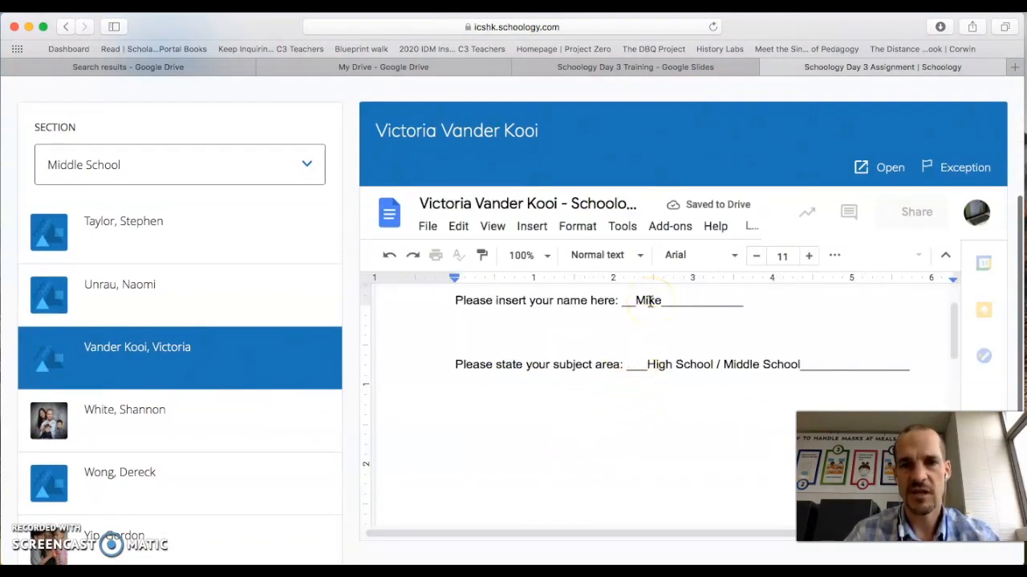
In the student's document, replace the entered name with a nickname
left_click(814, 558)
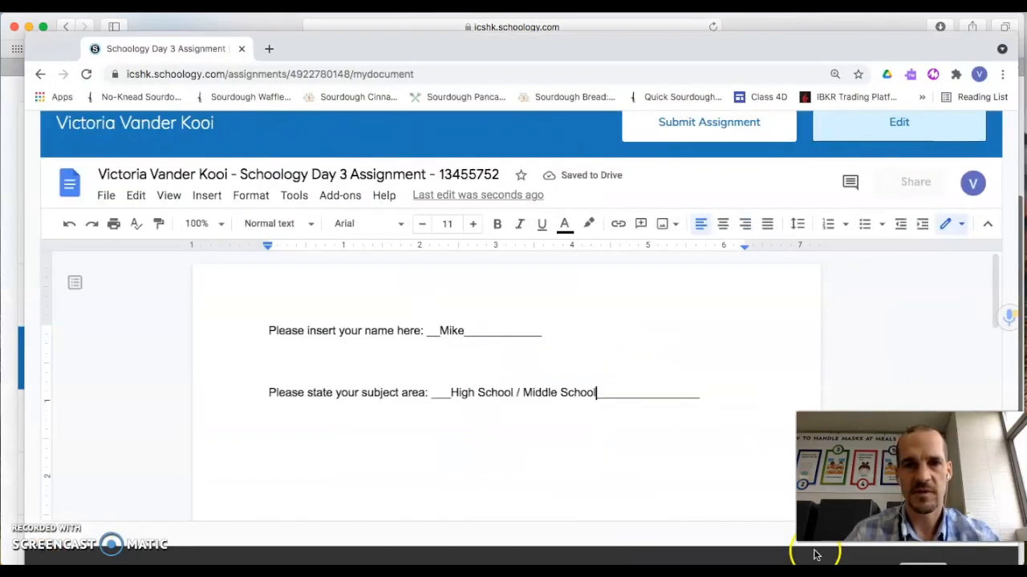
left_click(456, 330)
double_click(456, 330)
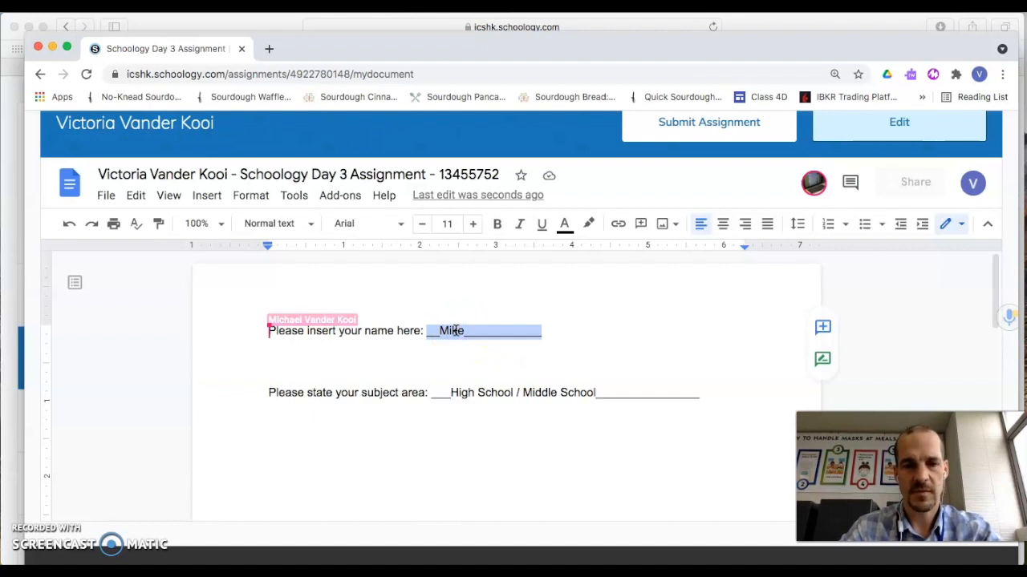
type("Bick")
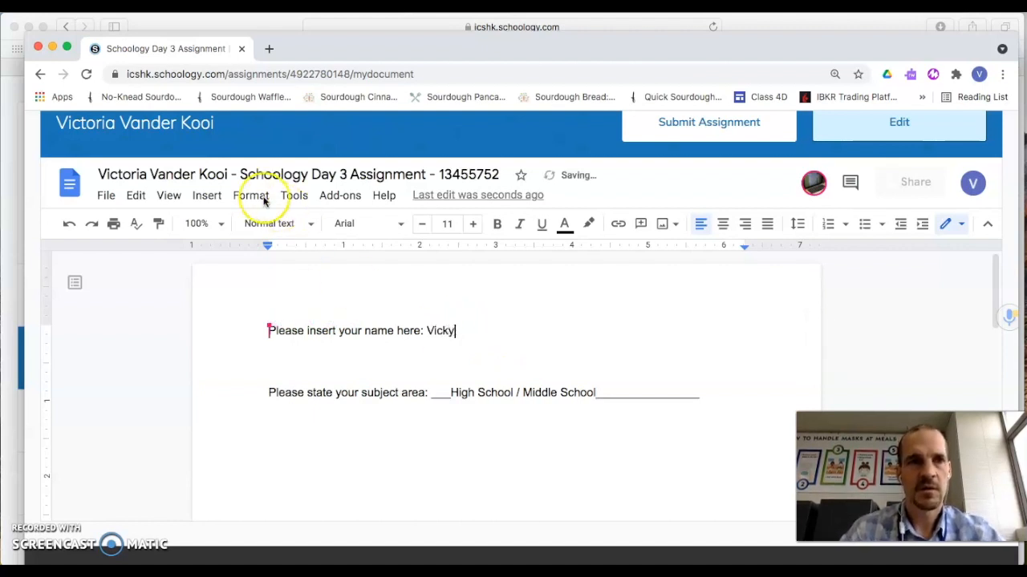
Return to the teacher's In Progress view to see the updated document preview
left_click(50, 48)
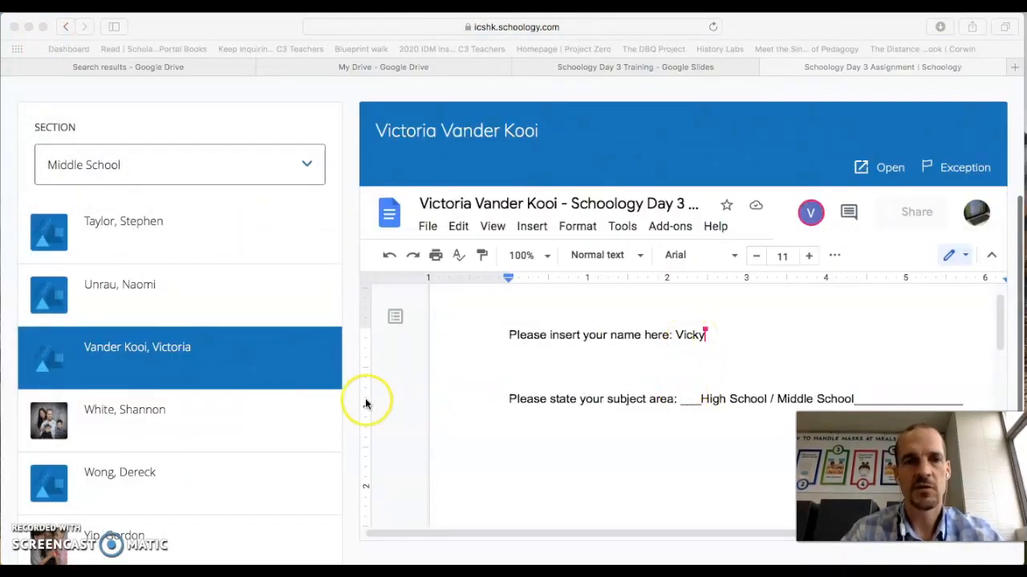
scroll(233, 406, "up", 3)
scroll(235, 407, "up", 3)
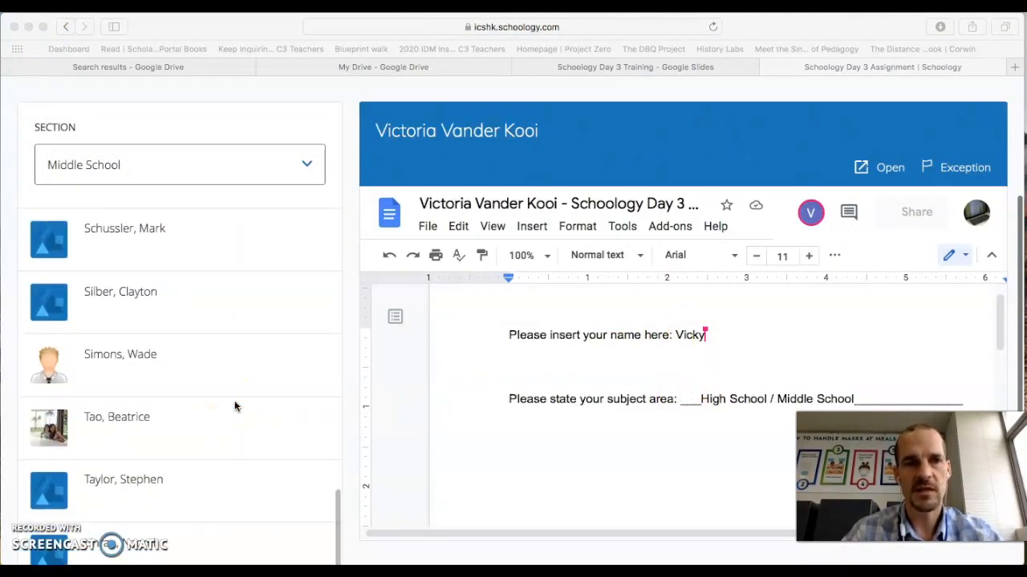
scroll(234, 406, "up", 10)
scroll(528, 319, "up", 1)
left_click(528, 318)
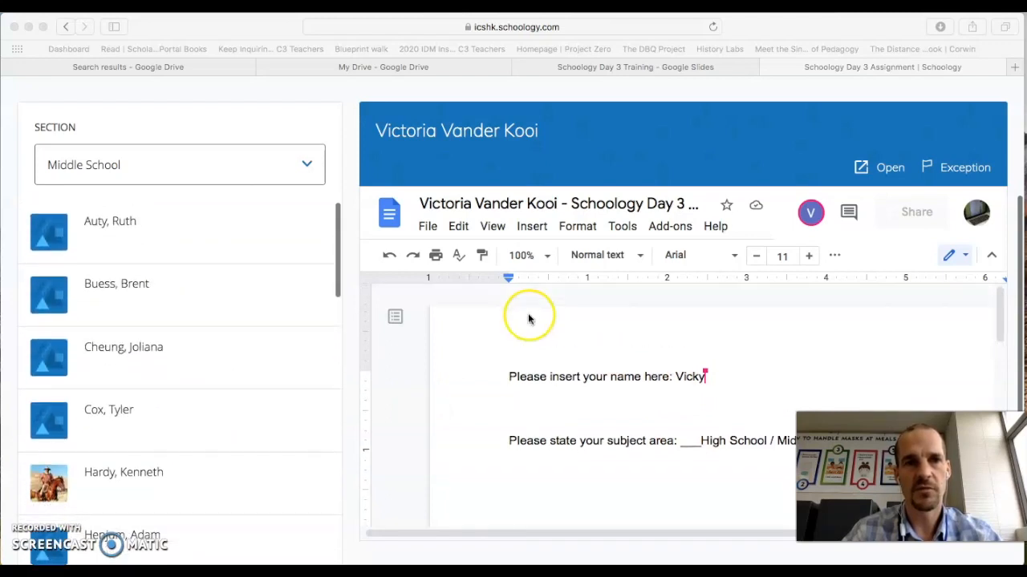
scroll(220, 165, "up", 5)
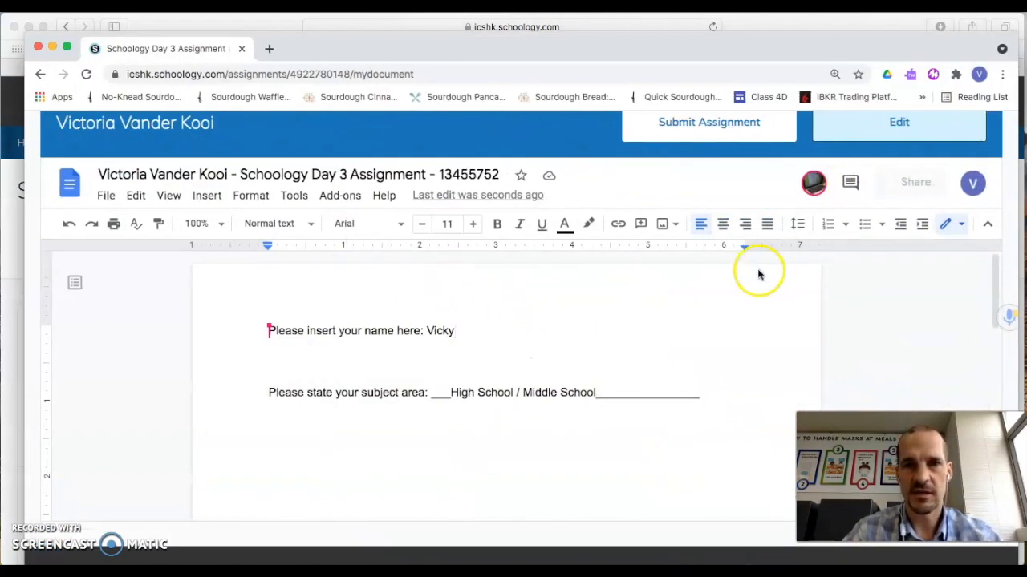
Submit and confirm the student's Day 3 Assignment, then go back to the teacher window
scroll(758, 271, "up", 3)
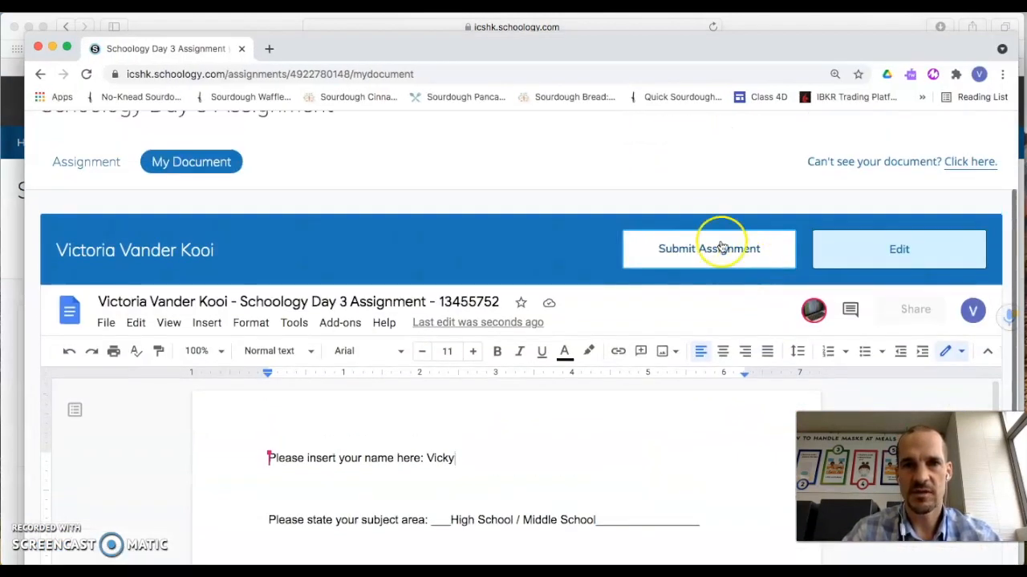
left_click(699, 247)
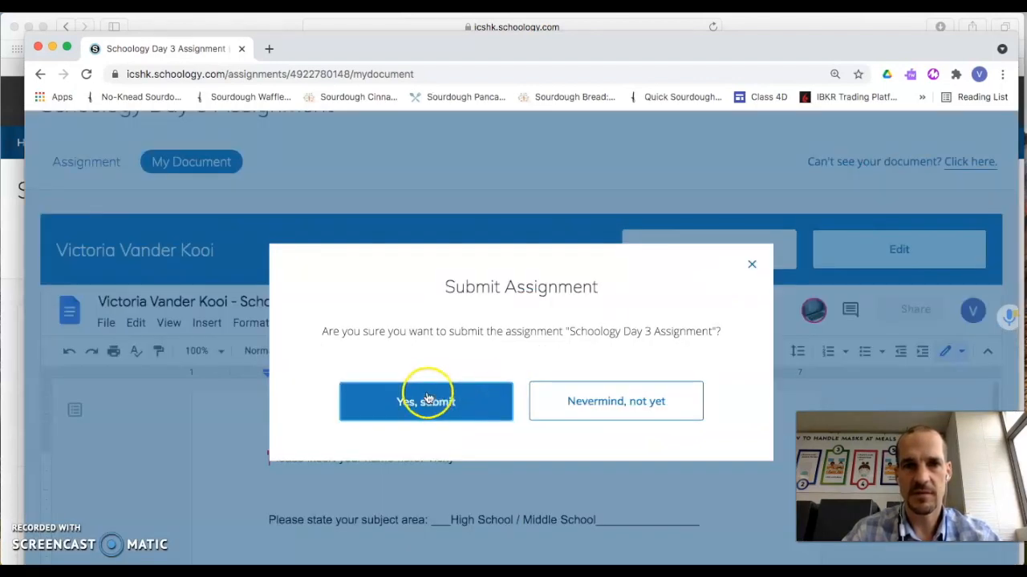
left_click(426, 400)
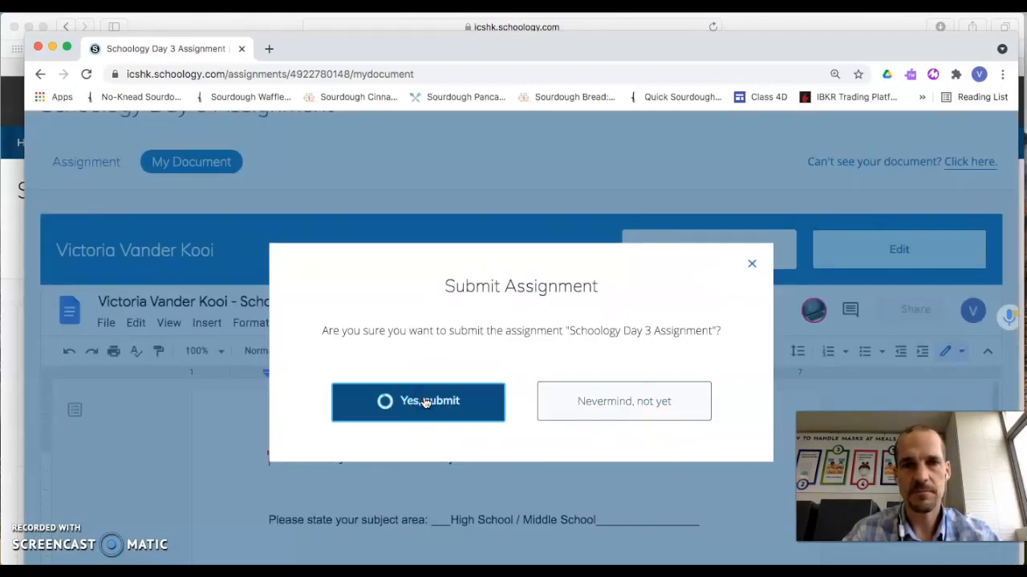
left_click(525, 492)
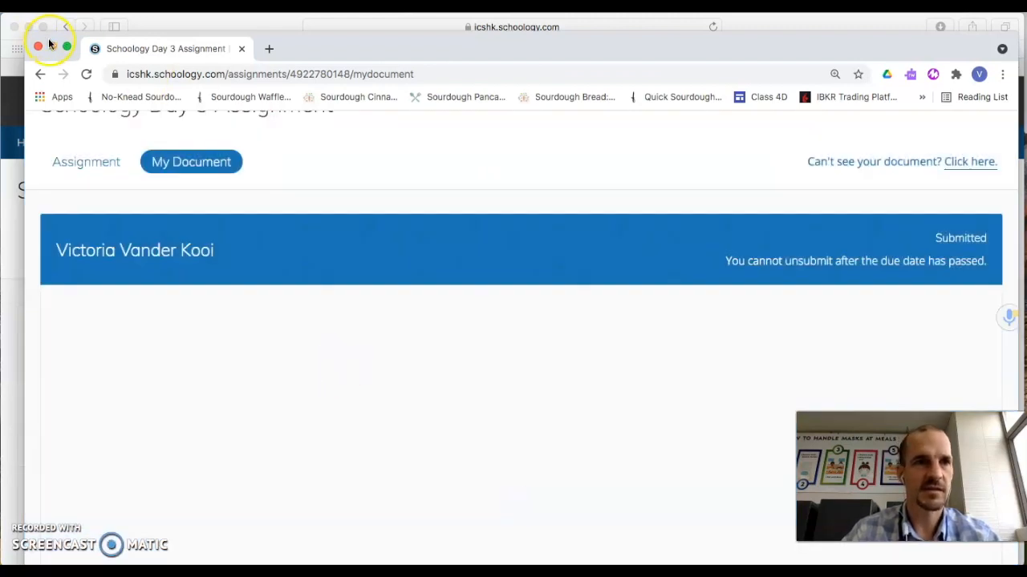
left_click(54, 48)
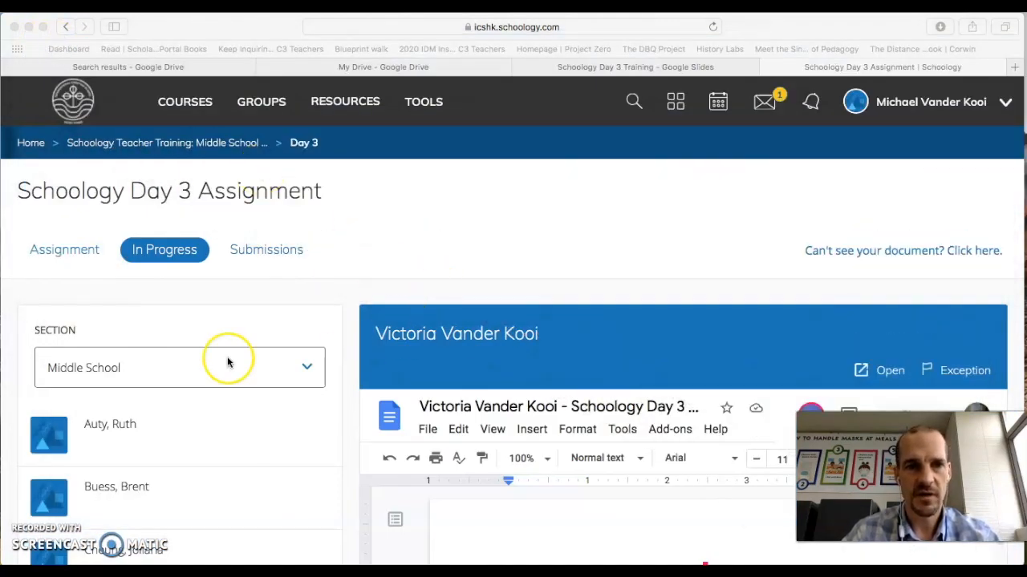
Open the Middle School Submissions tab and withdraw the student's submission
left_click(270, 252)
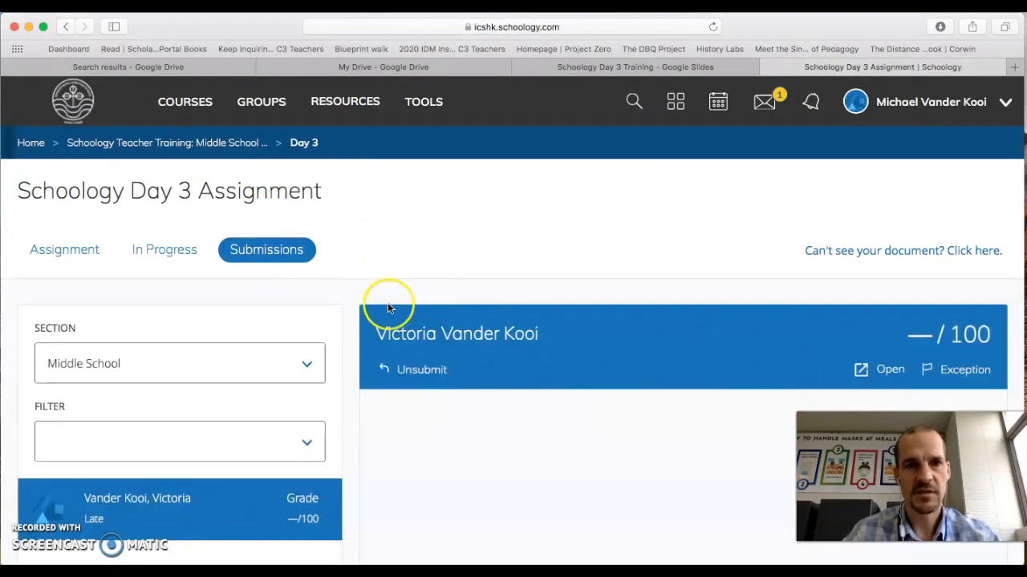
scroll(414, 281, "down", 1)
scroll(414, 281, "down", 3)
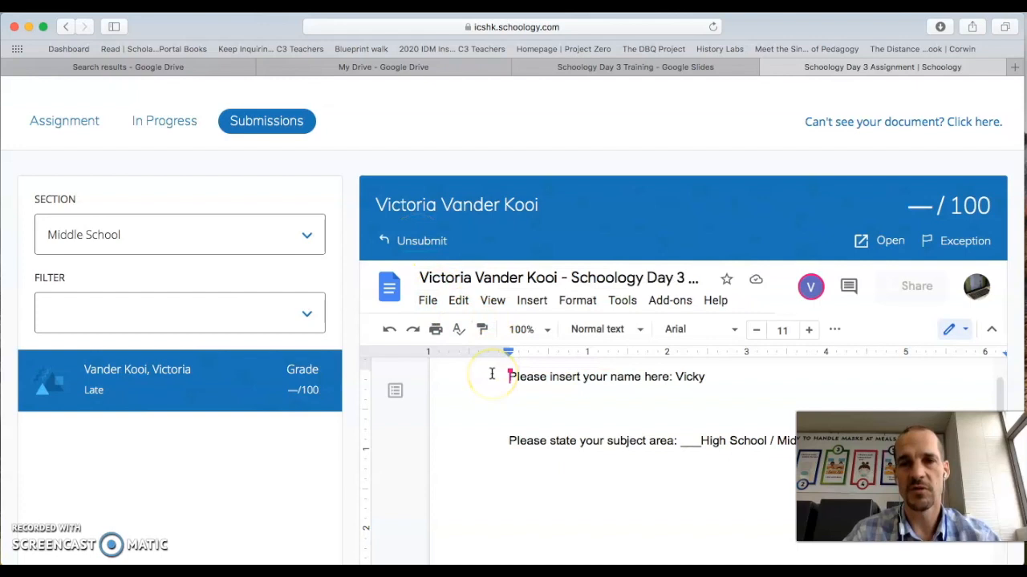
left_click(447, 278)
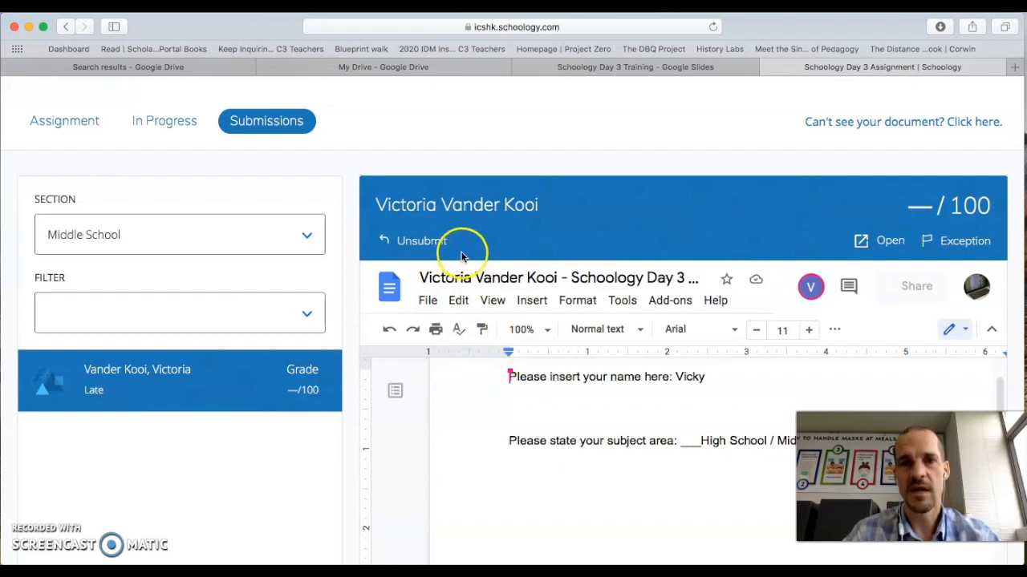
left_click(434, 243)
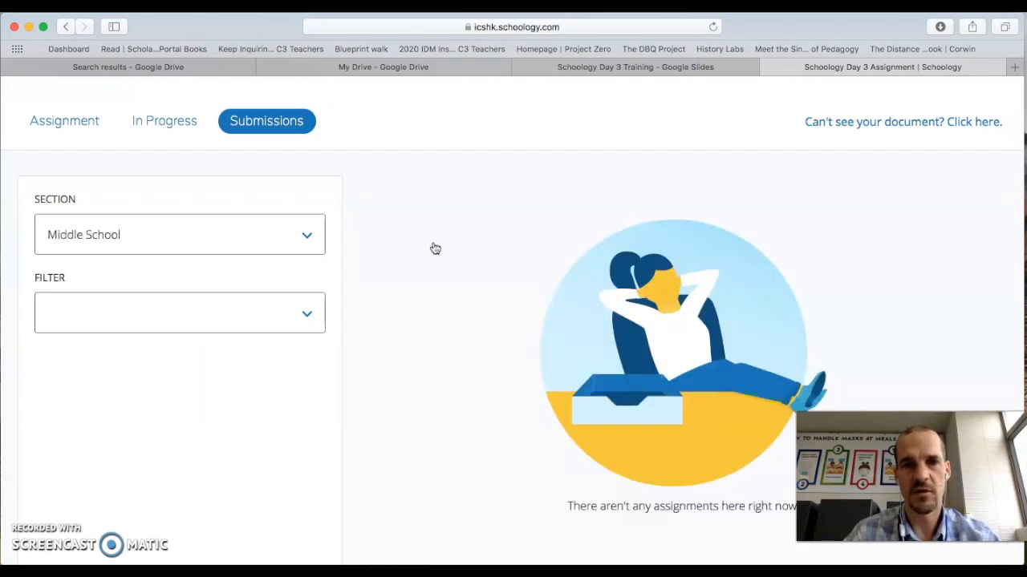
Review the Middle School students with the Day 3 Assignment in progress, then return to the Day 3 folder
left_click(160, 122)
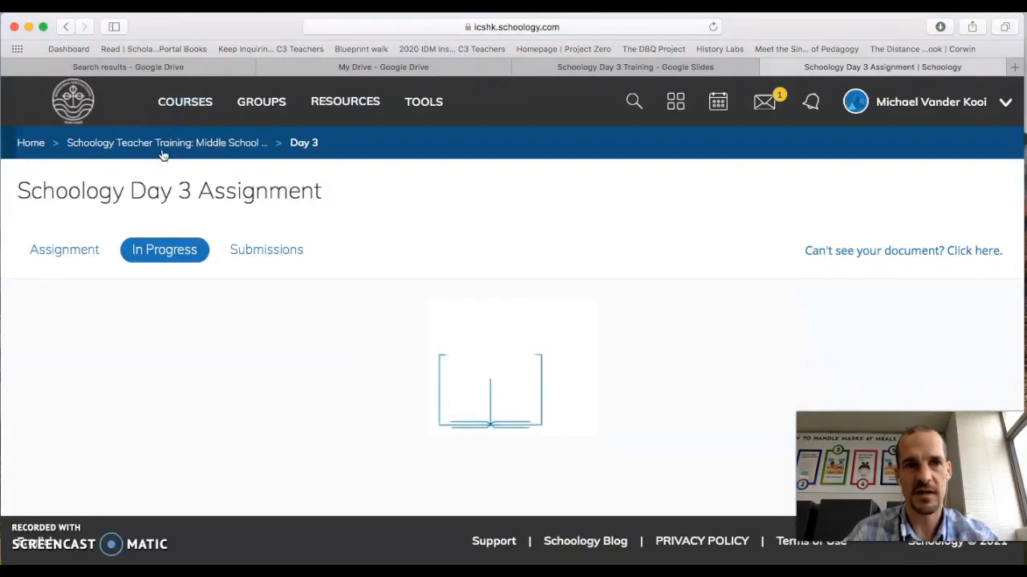
scroll(213, 451, "down", 10)
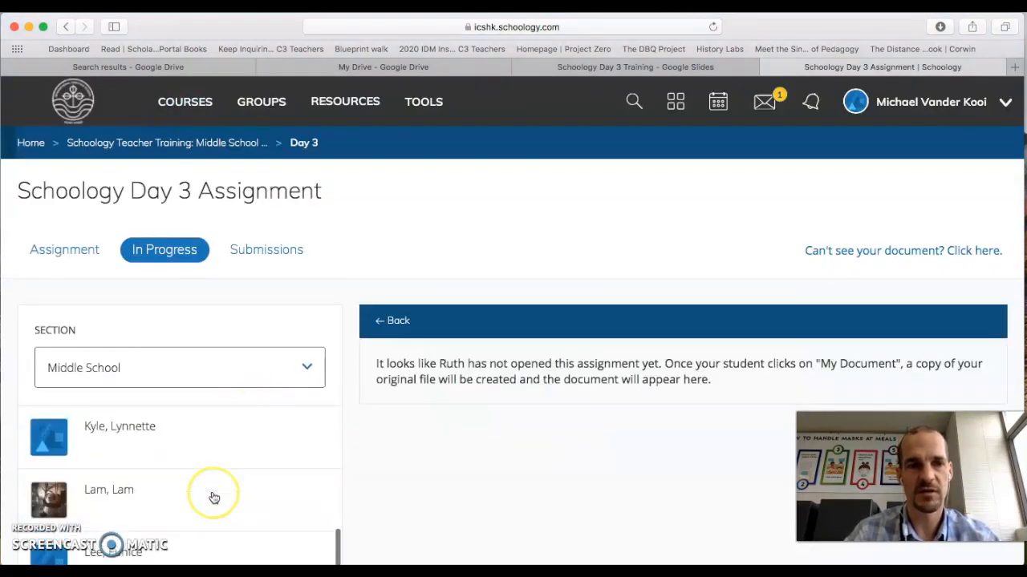
scroll(214, 498, "down", 8)
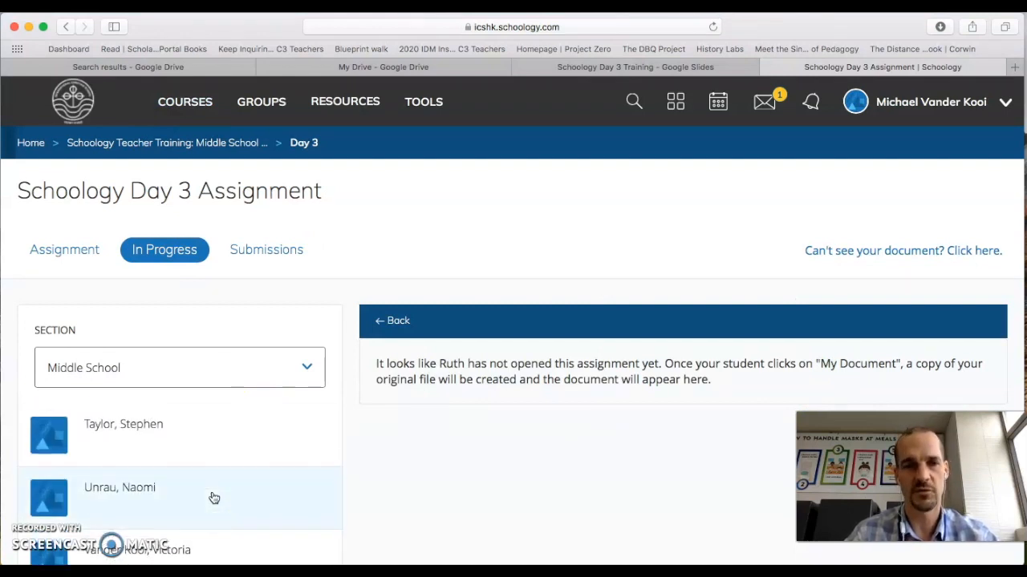
scroll(214, 497, "down", 3)
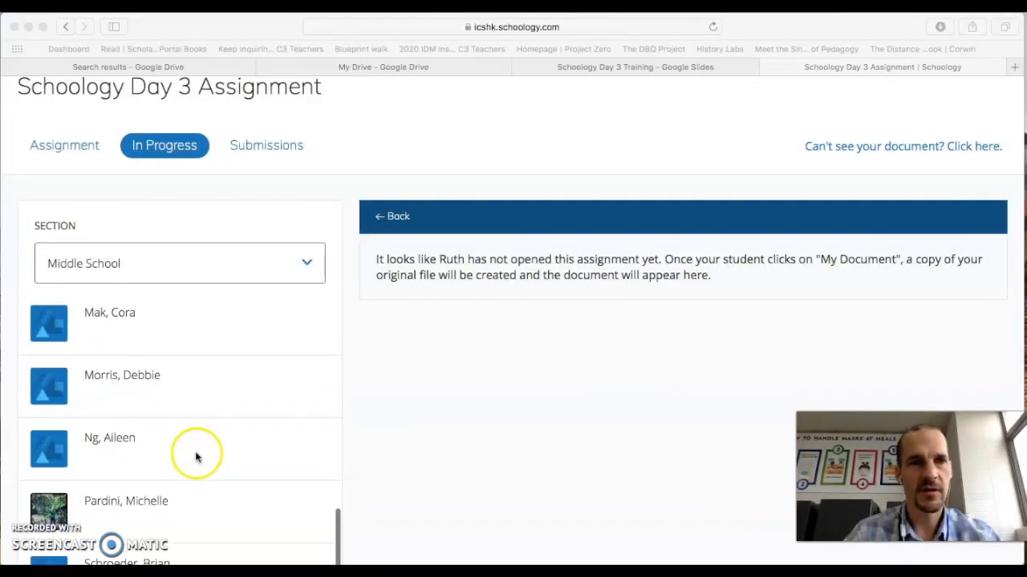
scroll(195, 458, "up", 2)
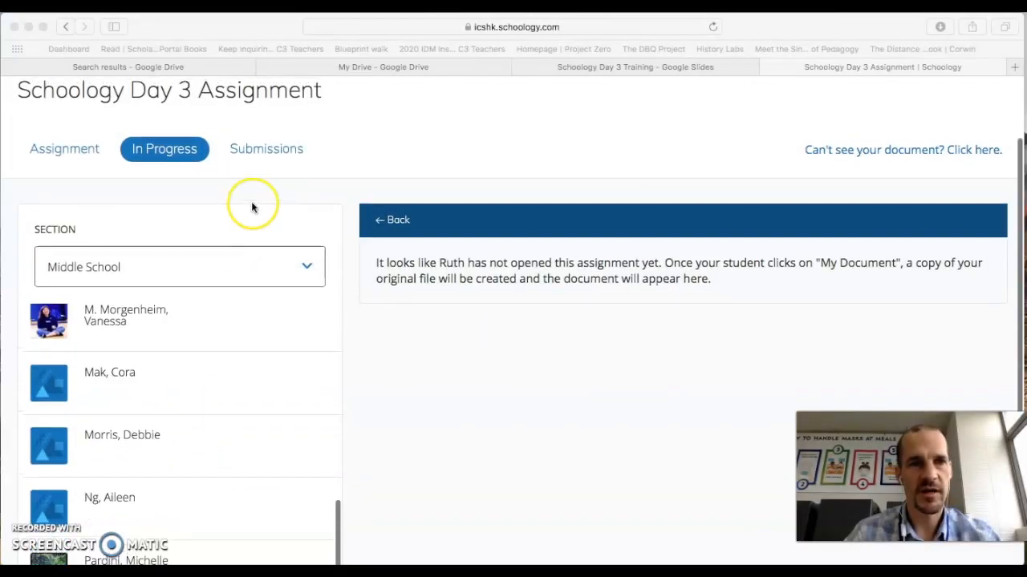
scroll(249, 206, "up", 3)
left_click(237, 146)
left_click(304, 146)
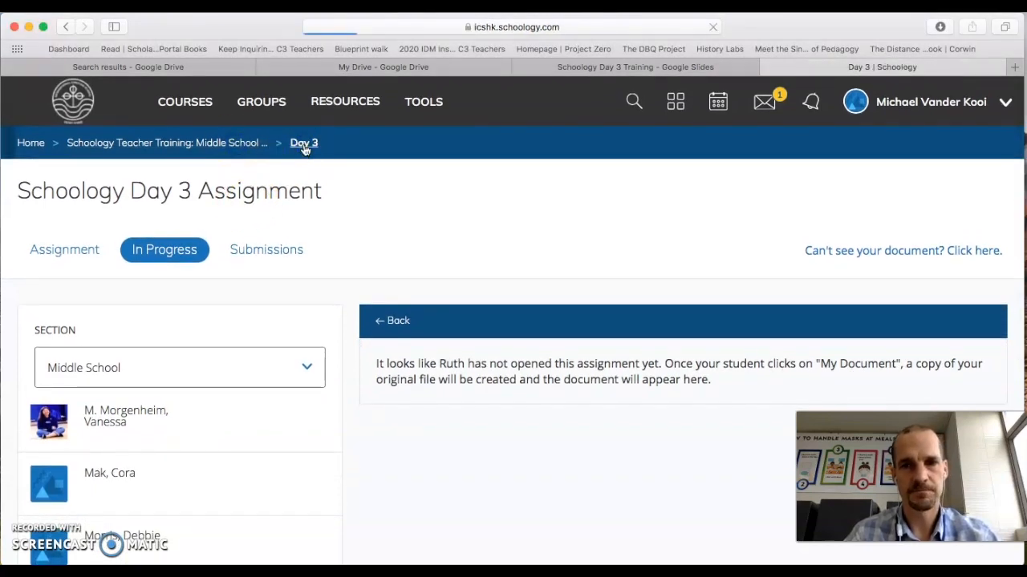
Add a Day 3 assignment named 'Google Assignment Test' with description 'Instructions:' and bring up its Google Drive files
left_click(286, 215)
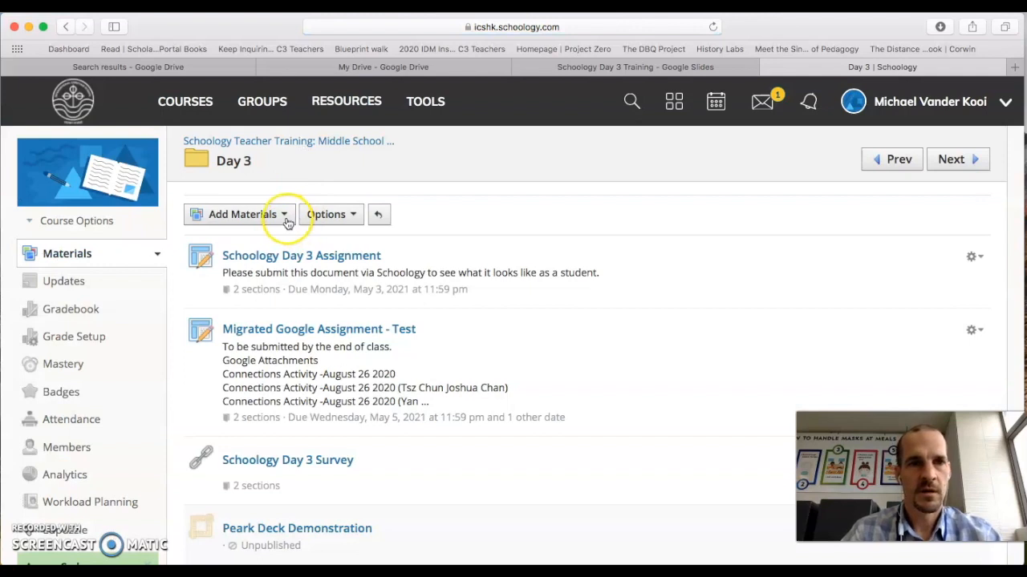
left_click(284, 216)
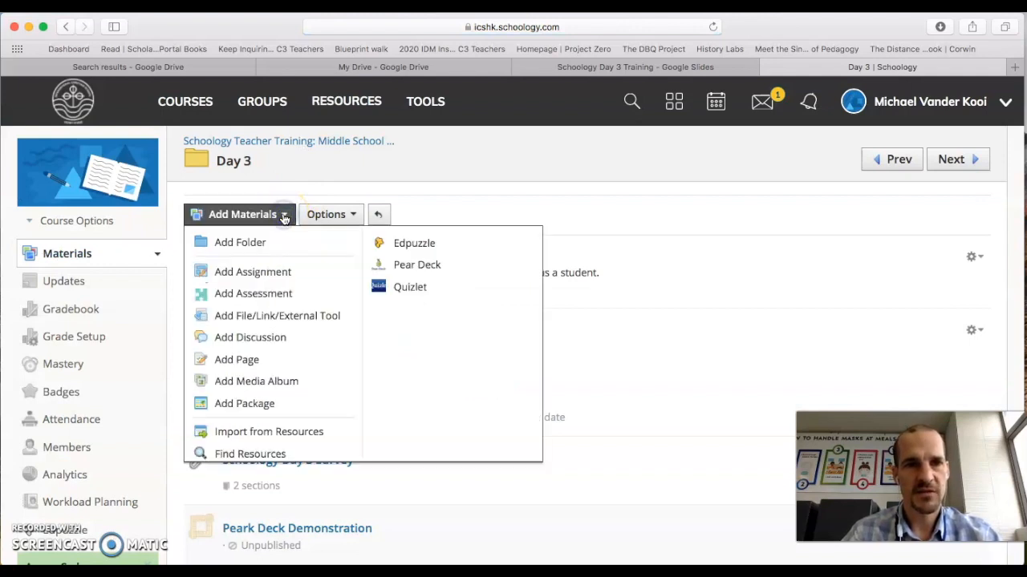
left_click(269, 274)
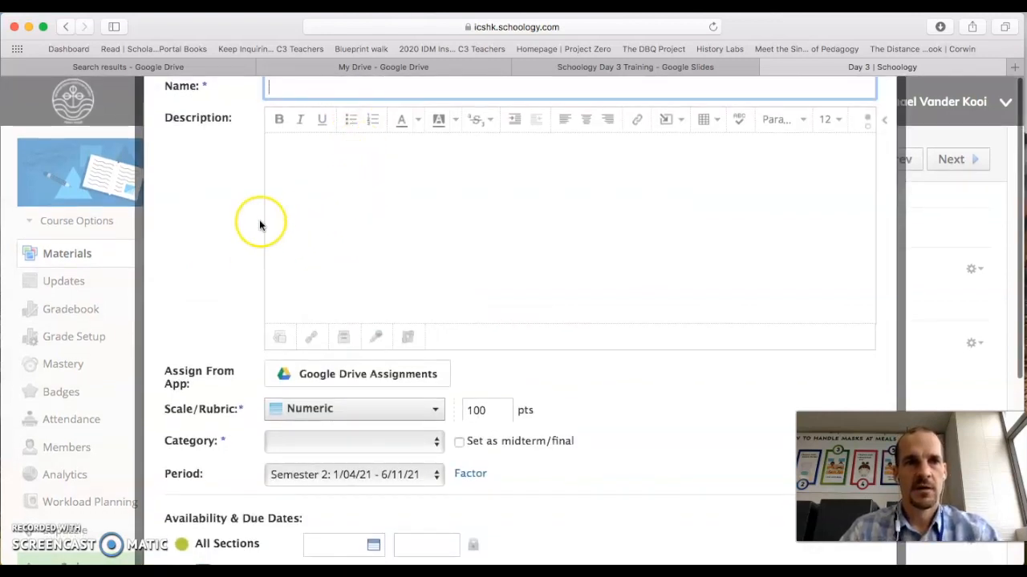
type("T")
key("BackSpace")
type("G")
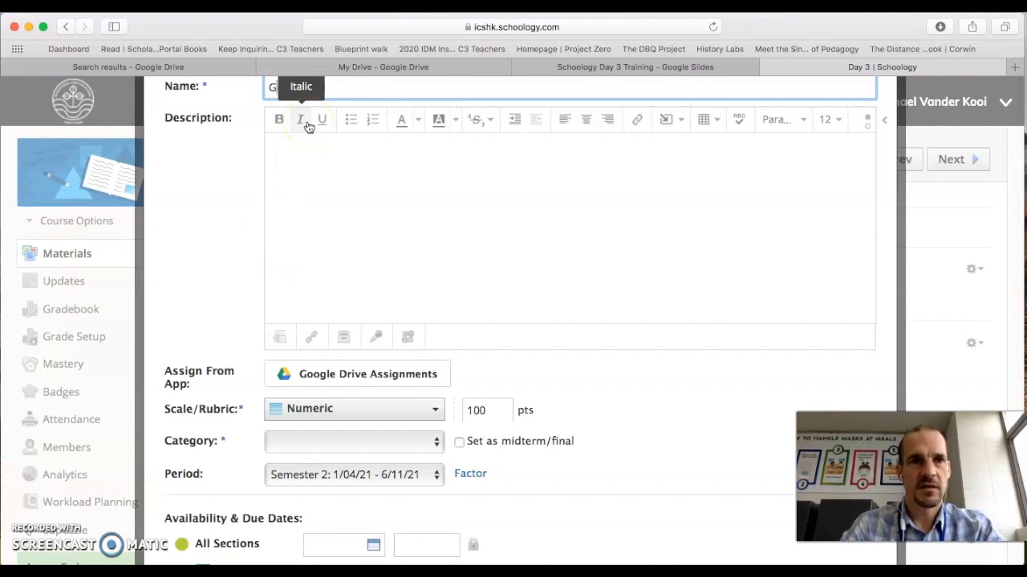
type("oogle Assignment")
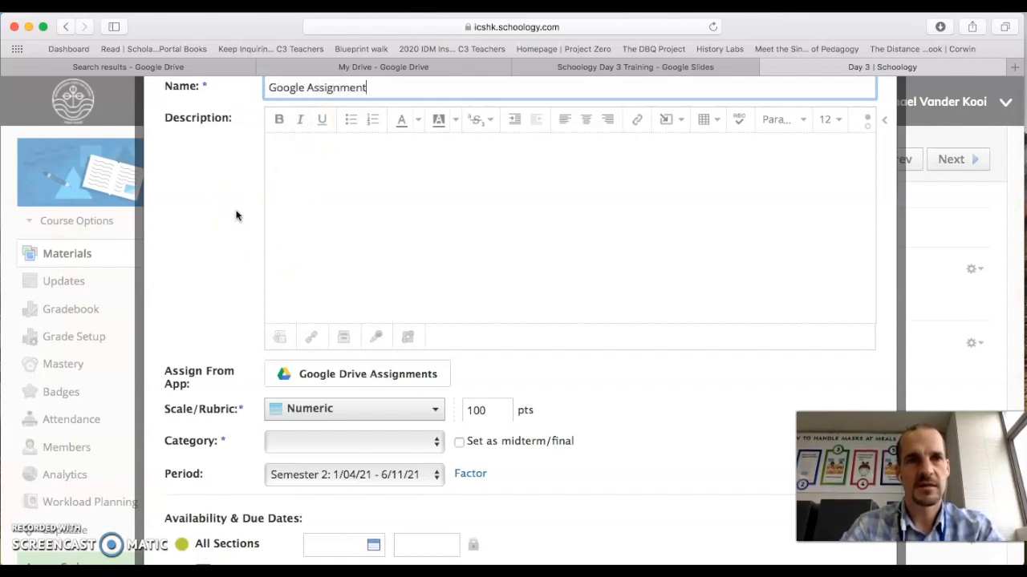
type(" Test")
left_click(341, 186)
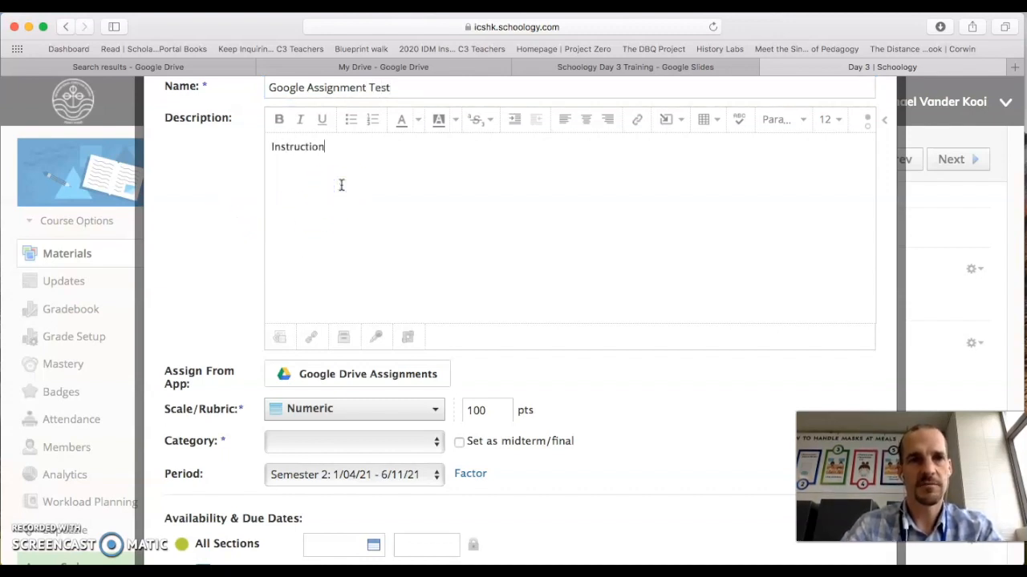
left_click(320, 377)
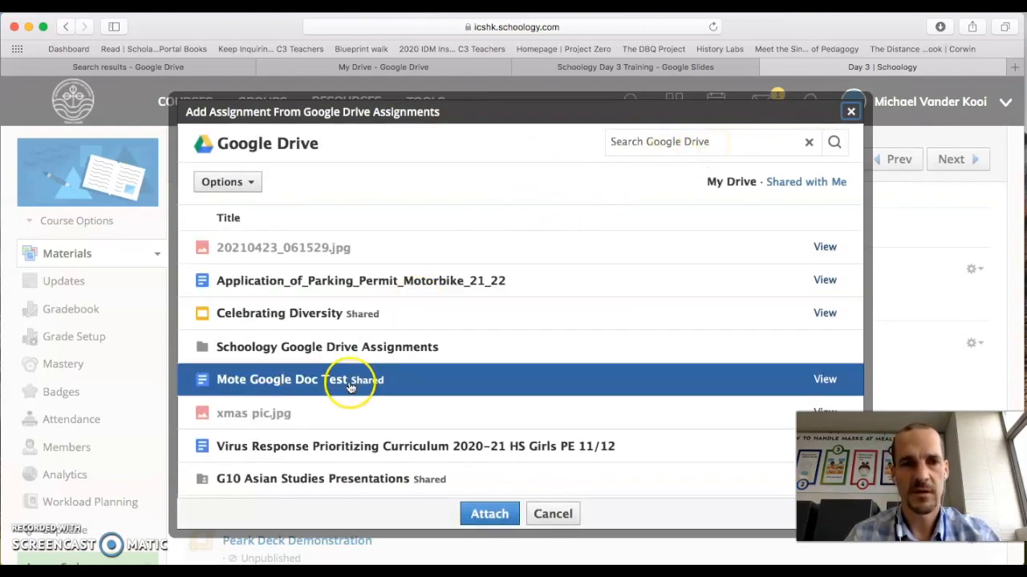
Attach Application_of_Parking_Permit_Motorbike_21_22 from Drive to the assignment, then remove it again
left_click(392, 288)
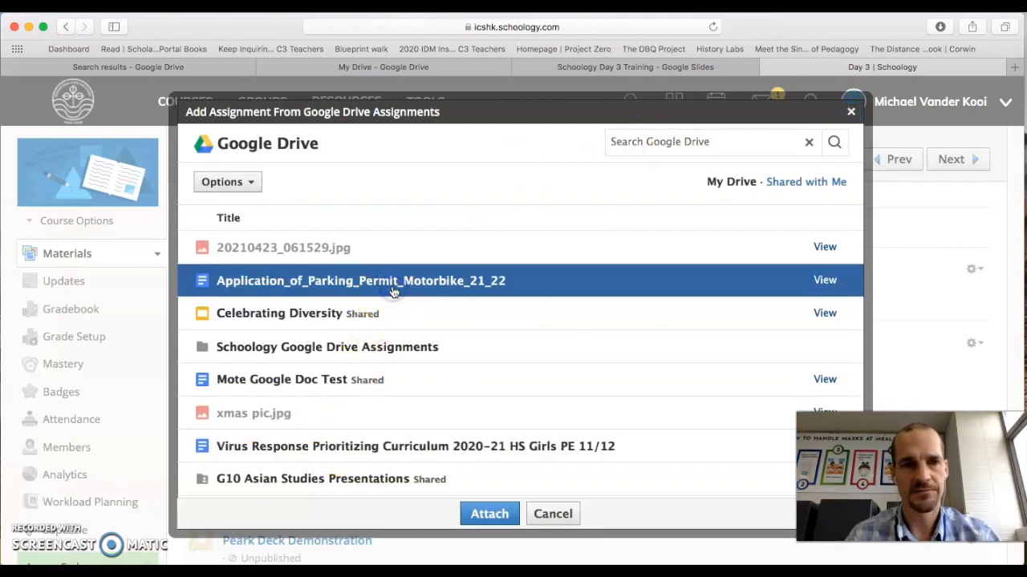
left_click(496, 522)
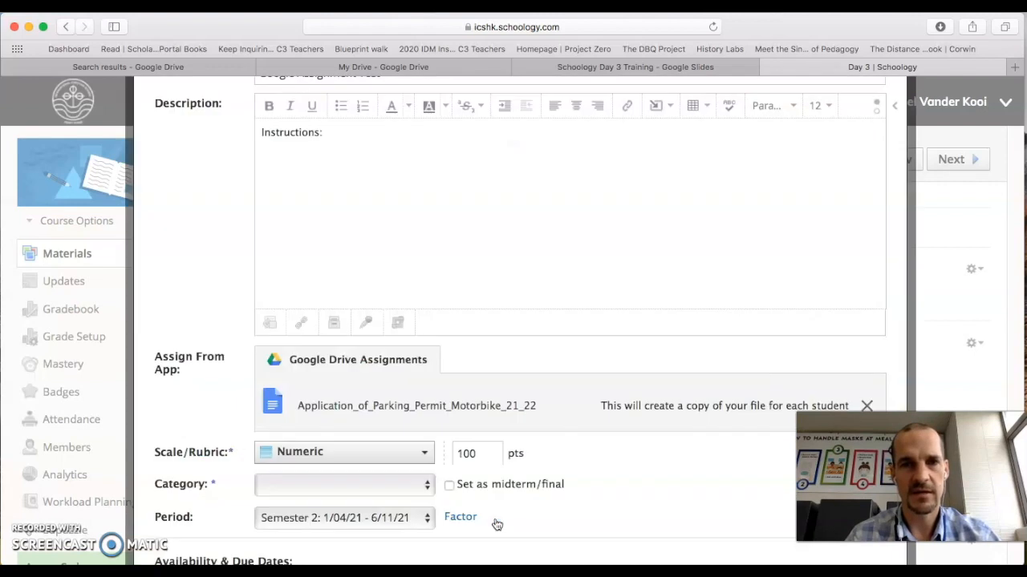
scroll(562, 321, "down", 3)
left_click_drag(605, 316, 850, 315)
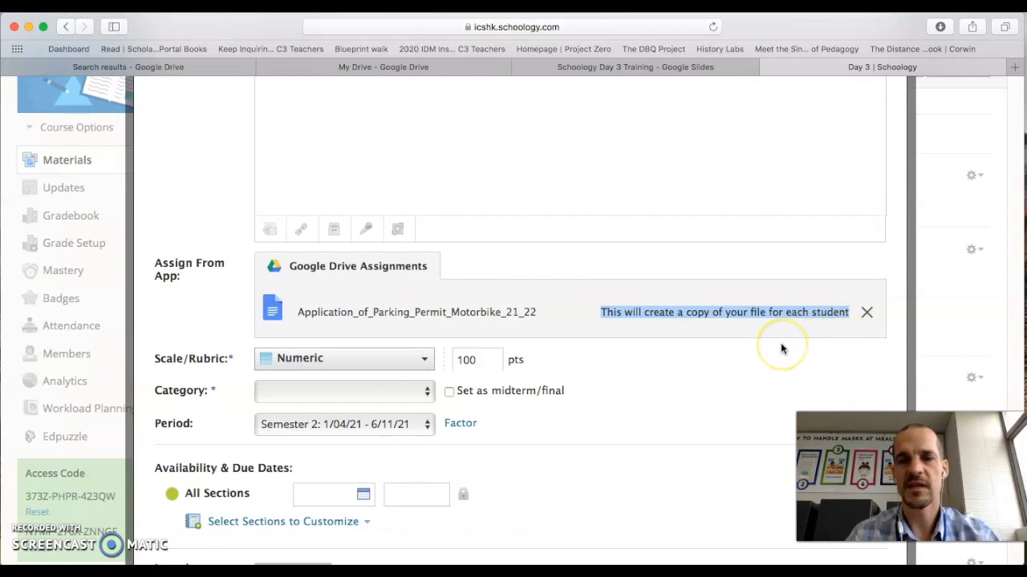
scroll(699, 377, "up", 3)
scroll(699, 378, "down", 2)
scroll(699, 378, "up", 3)
scroll(699, 377, "down", 2)
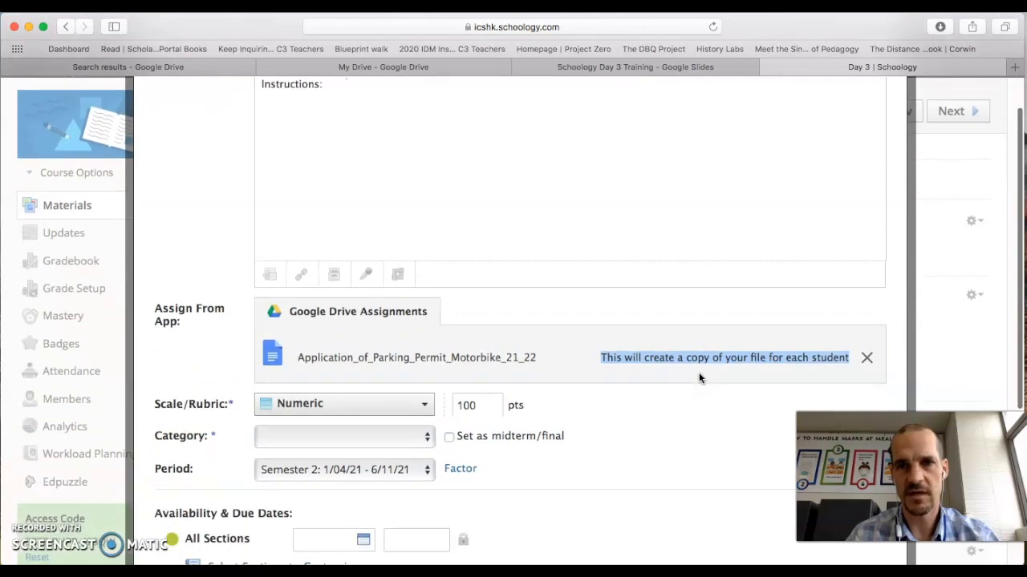
left_click(867, 362)
scroll(586, 328, "up", 1)
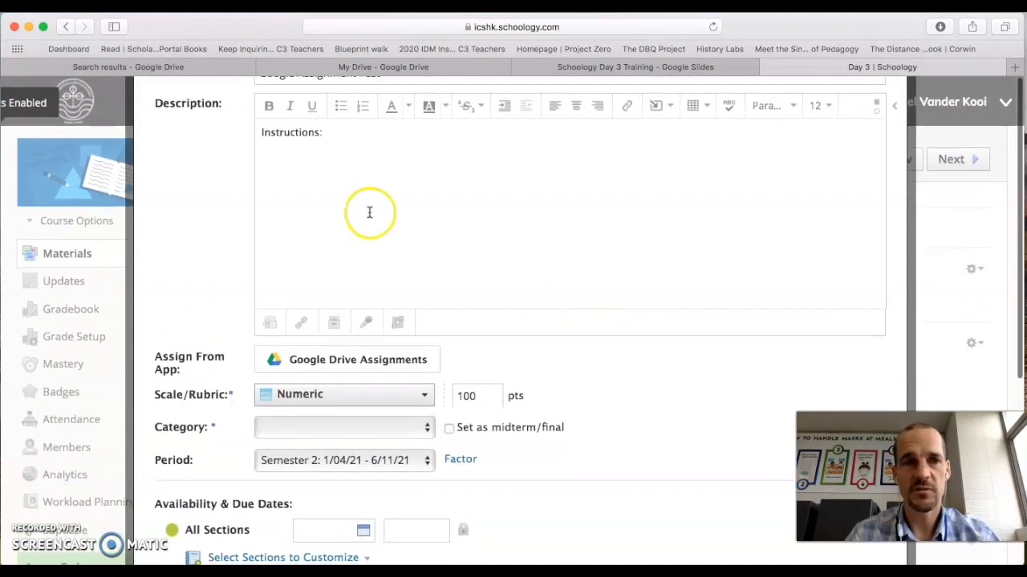
Open the Schoology Day 3 Training presentation from My Drive and copy its web address
left_click(340, 144)
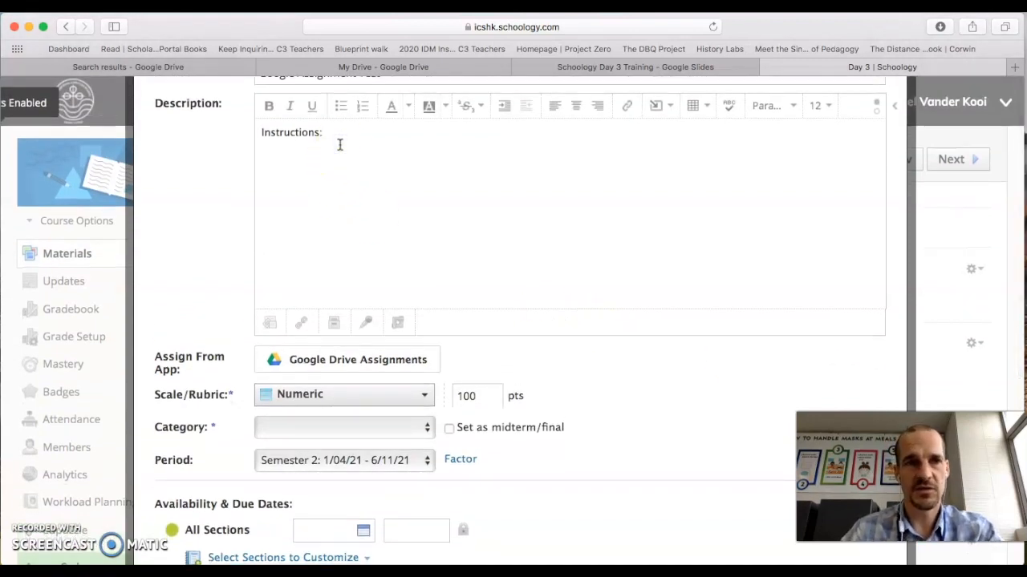
left_click(385, 66)
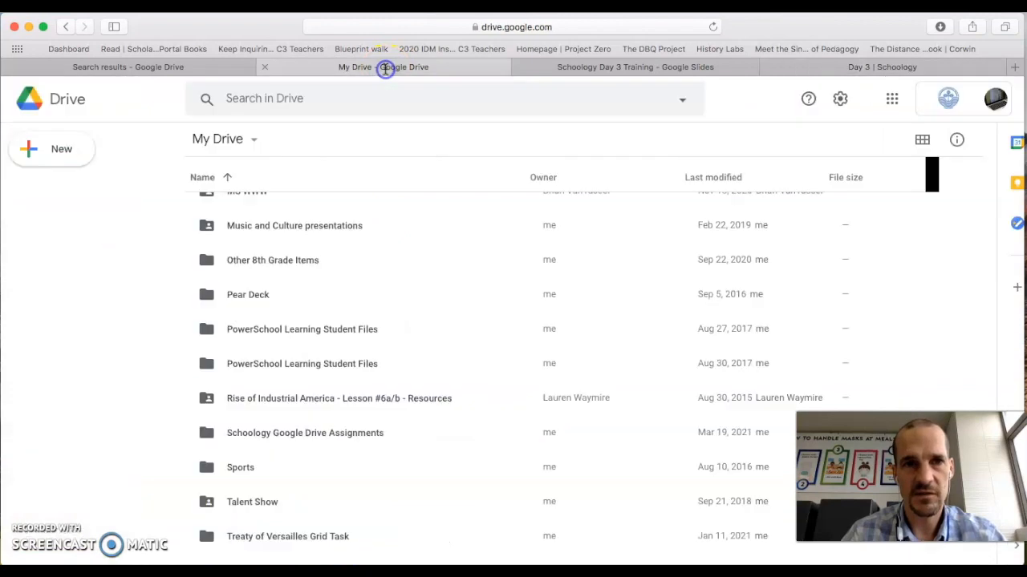
scroll(275, 361, "up", 15)
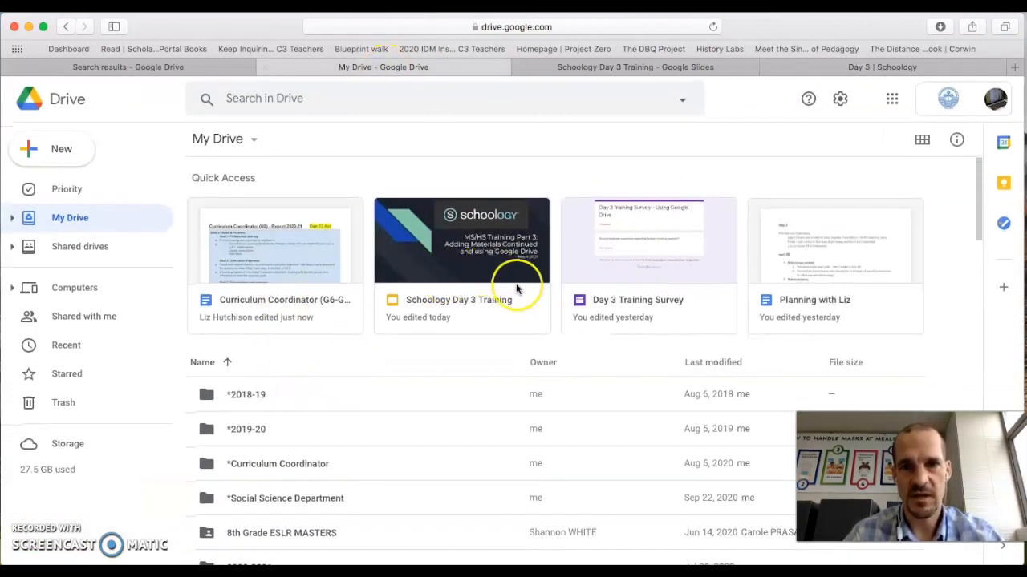
double_click(469, 279)
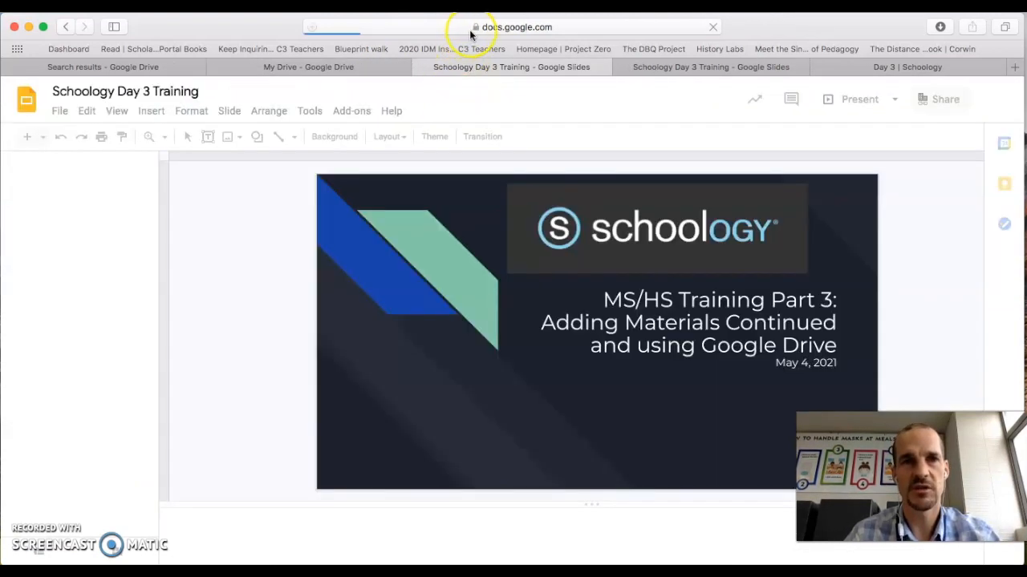
left_click(472, 30)
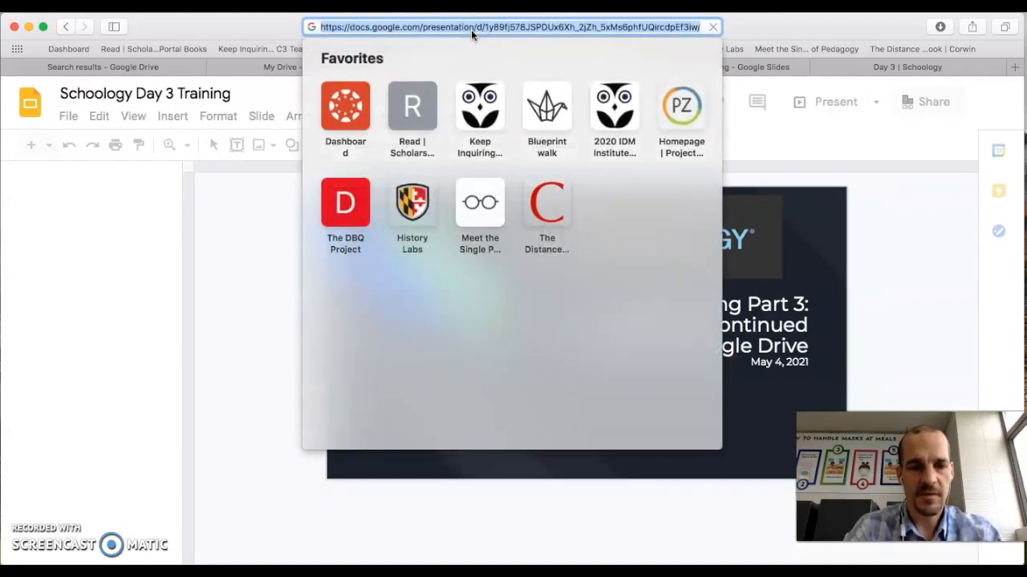
left_click(786, 36)
left_click(858, 67)
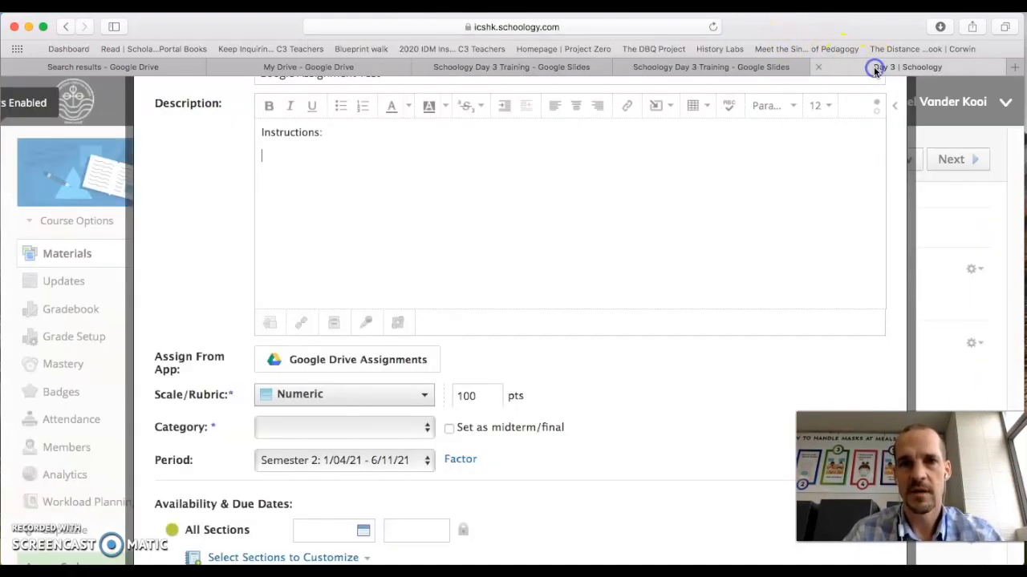
Add 'Click on the Google Assignment below and share with your group members.' and paste the slides URL below it
left_click(433, 183)
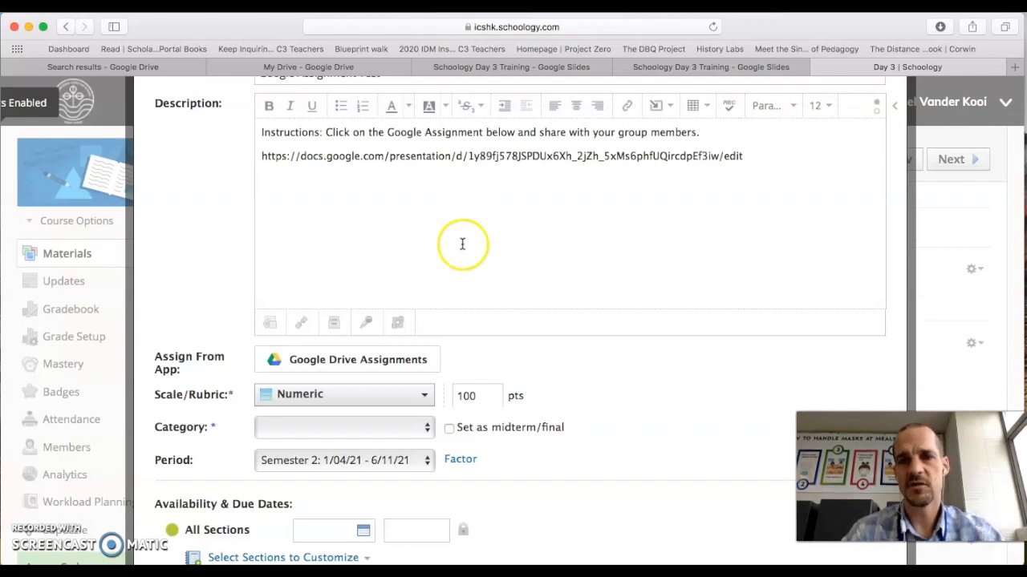
left_click(751, 157)
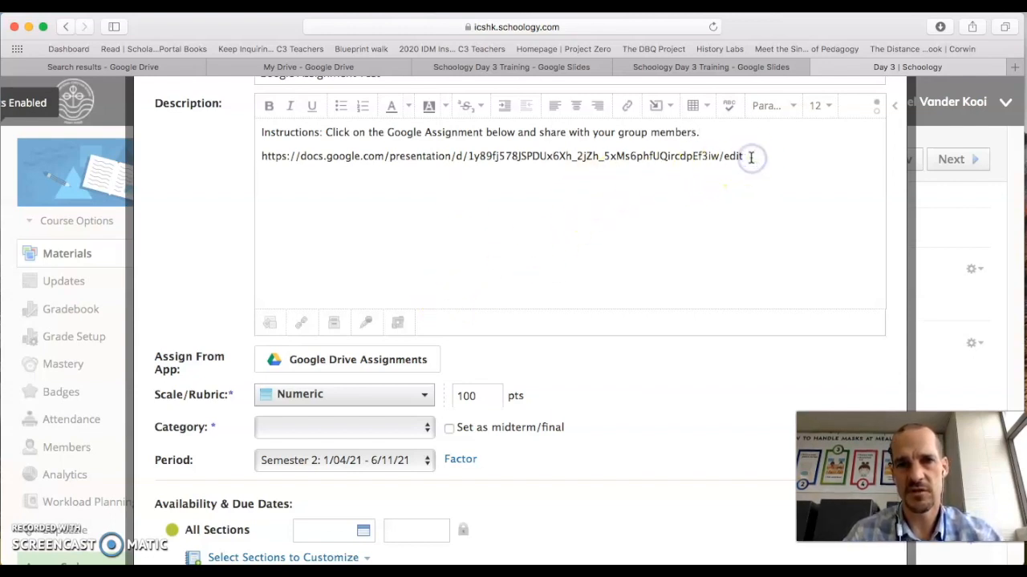
left_click_drag(742, 157, 264, 156)
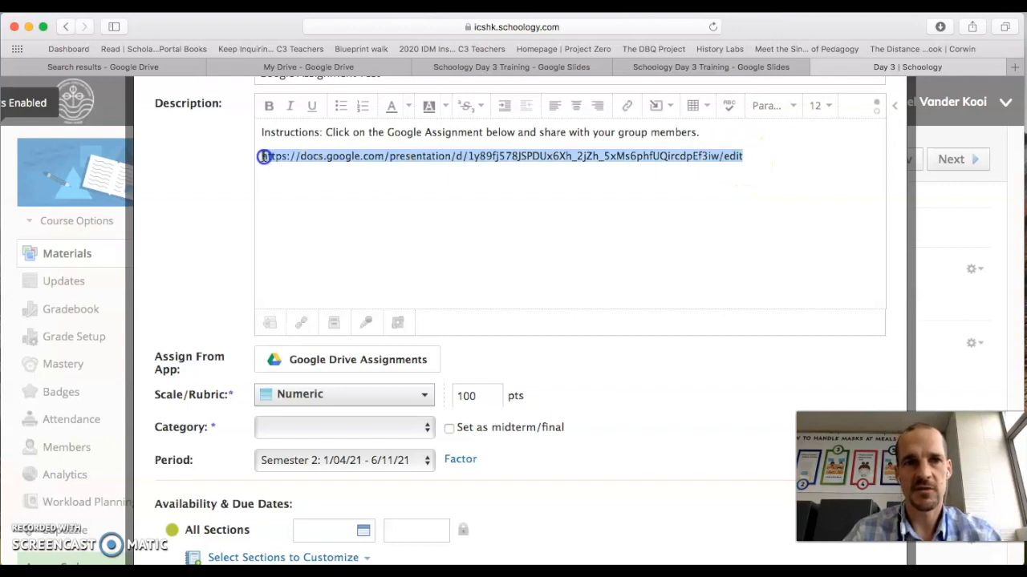
Insert a link to the slides address titled 'Google Test Assignment' in the description
left_click(632, 110)
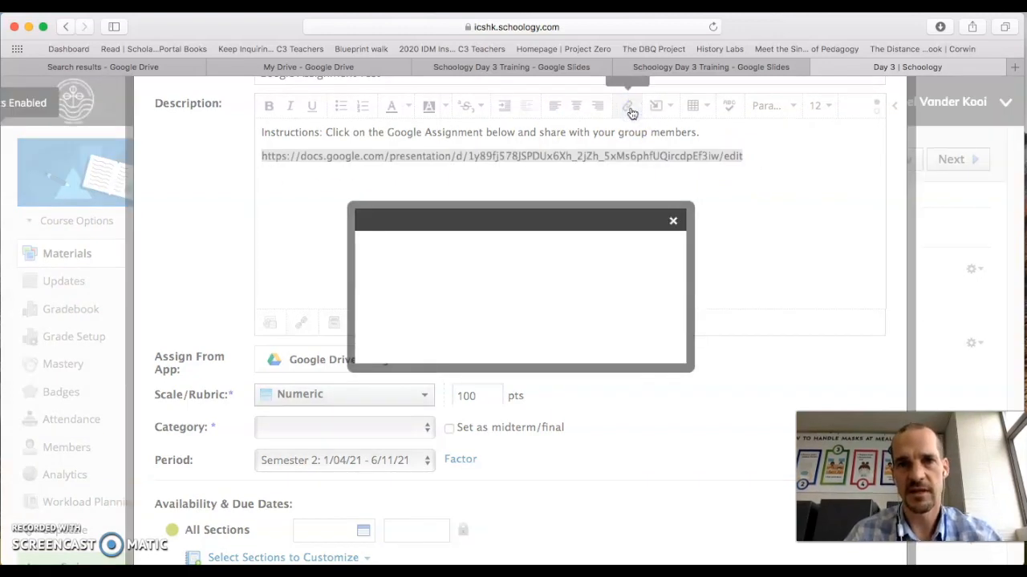
left_click(501, 257)
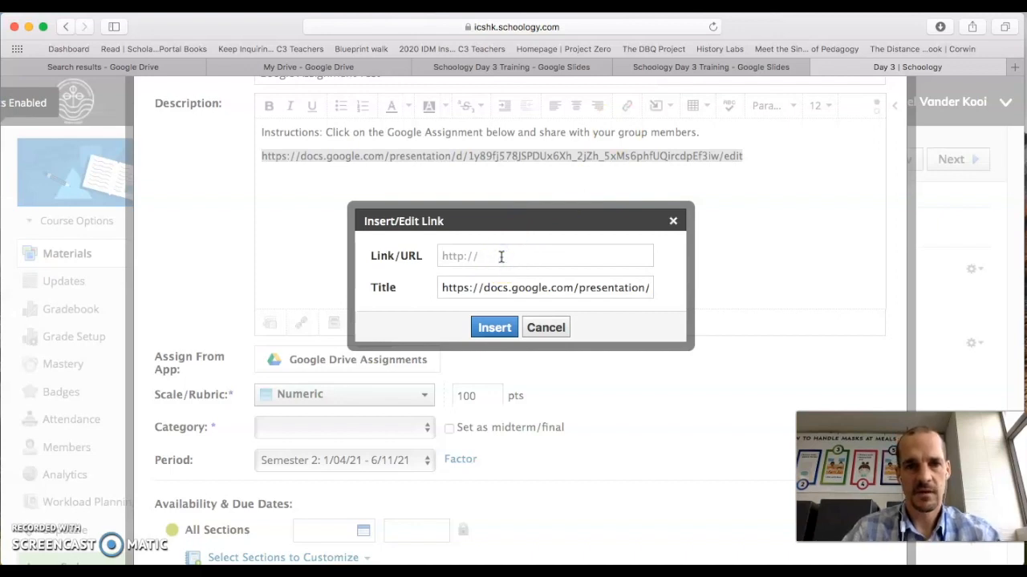
double_click(504, 287)
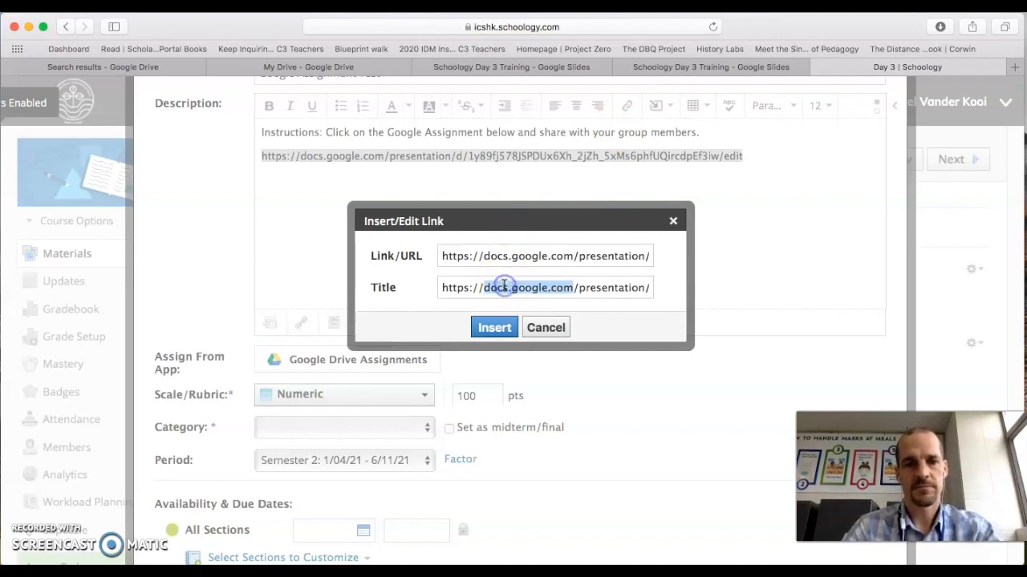
triple_click(503, 286)
type("Google Test Assig")
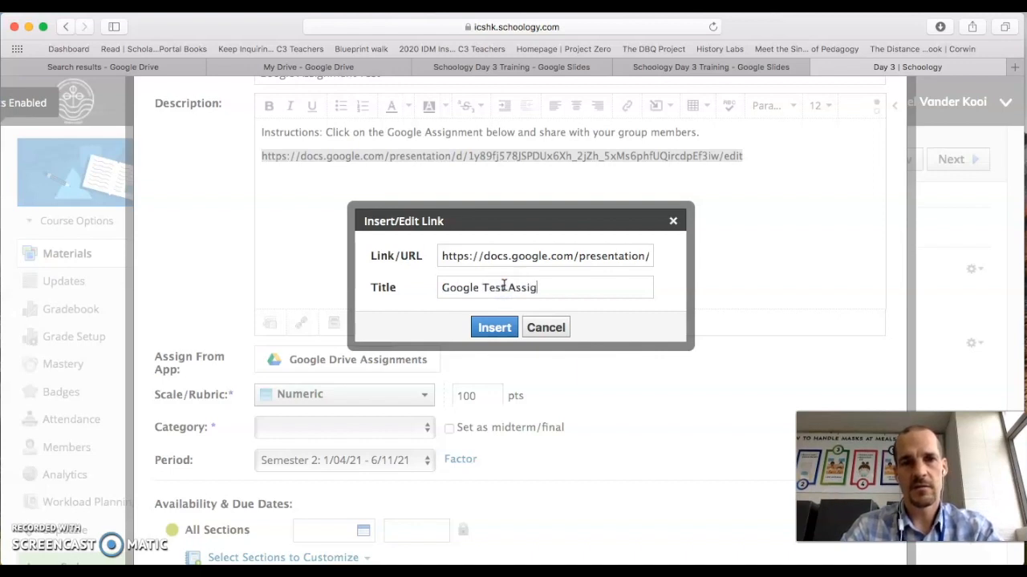
type("nment")
left_click(494, 327)
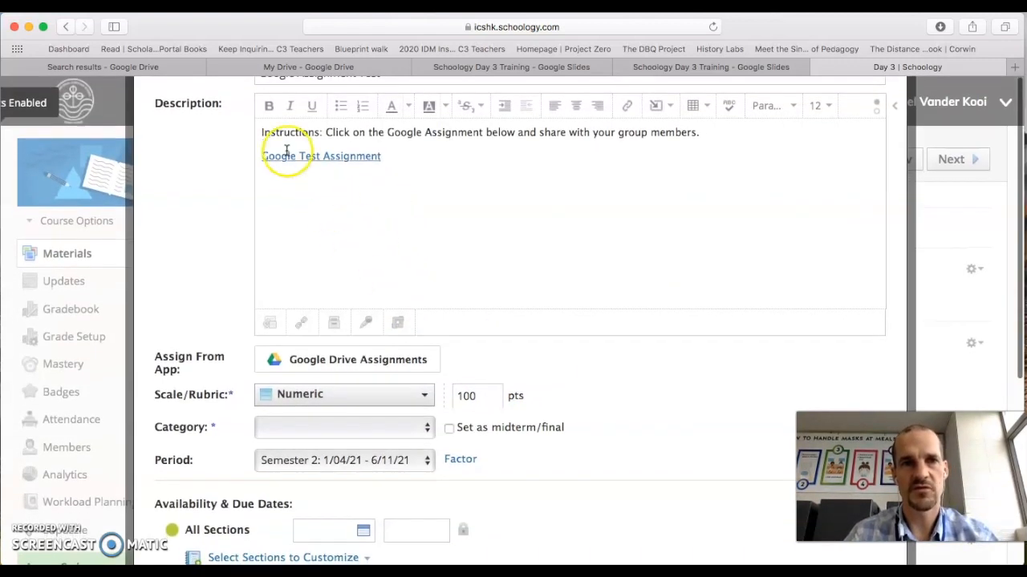
Format the Google Test Assignment link text in magenta at size 18
left_click_drag(384, 156, 269, 158)
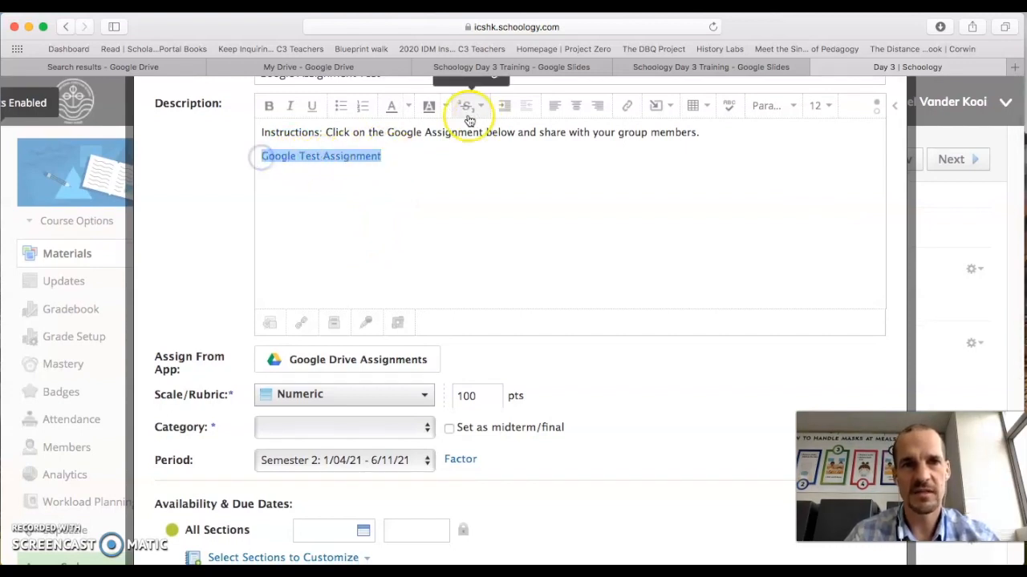
left_click(409, 109)
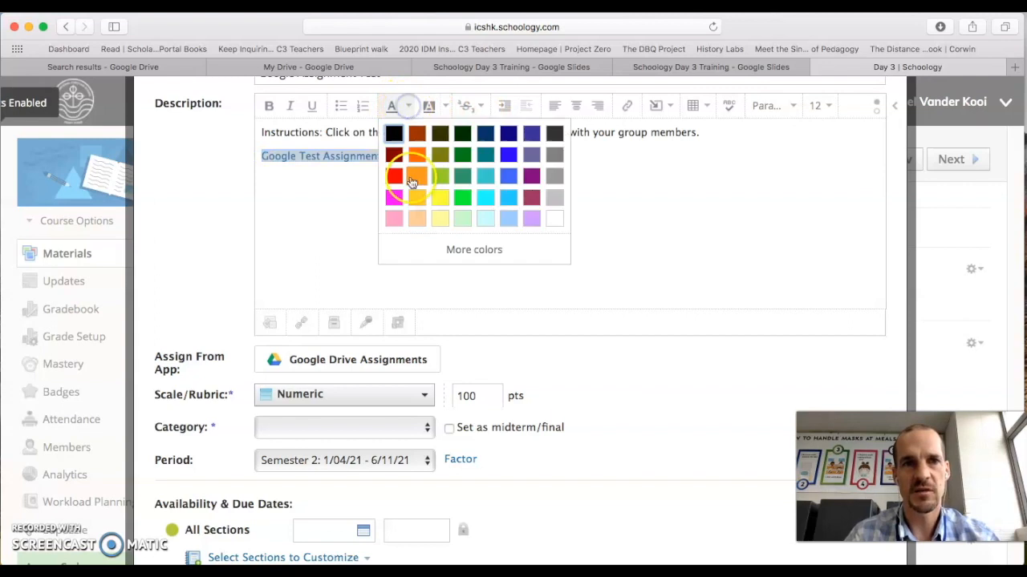
left_click(397, 201)
left_click(826, 106)
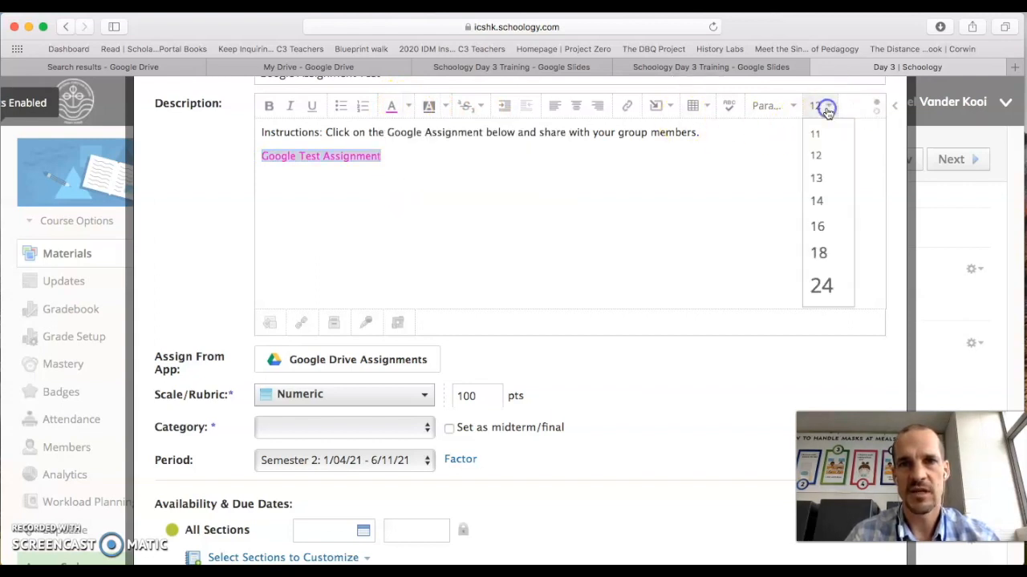
left_click(819, 252)
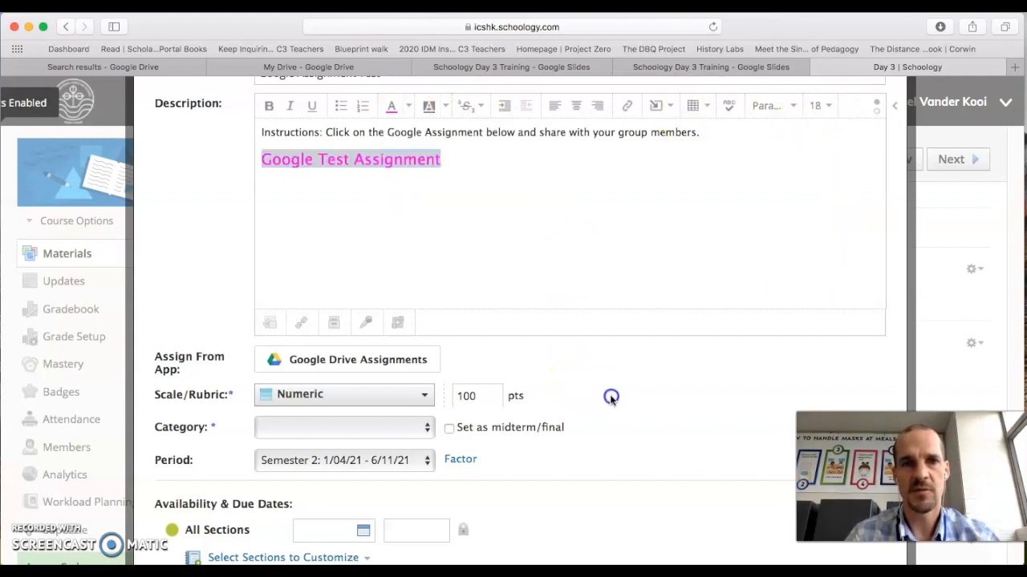
Choose the (Ungraded) category and create Google Assignment Test in the Day 3 folder
scroll(610, 396, "down", 5)
left_click(489, 410)
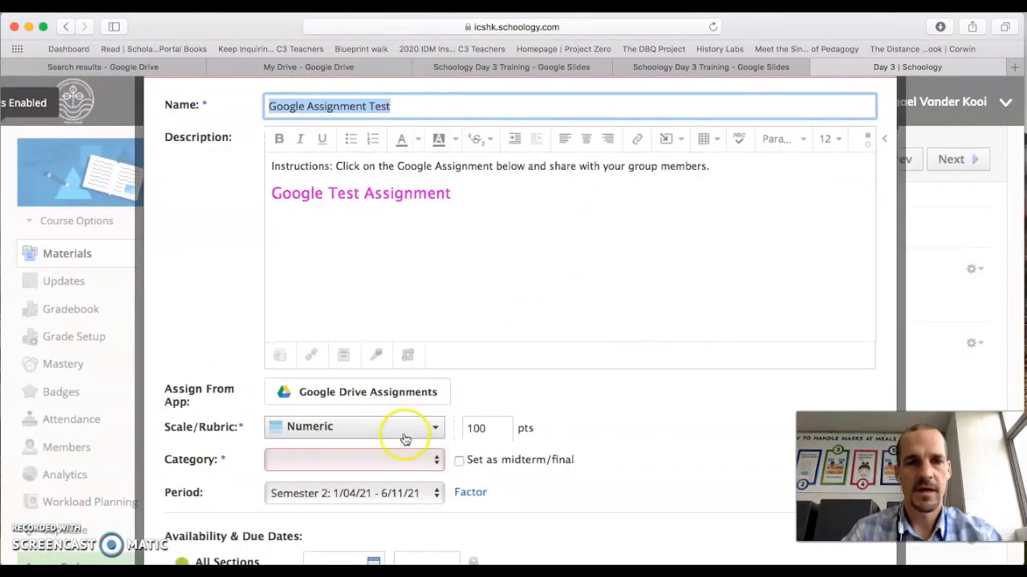
left_click(437, 460)
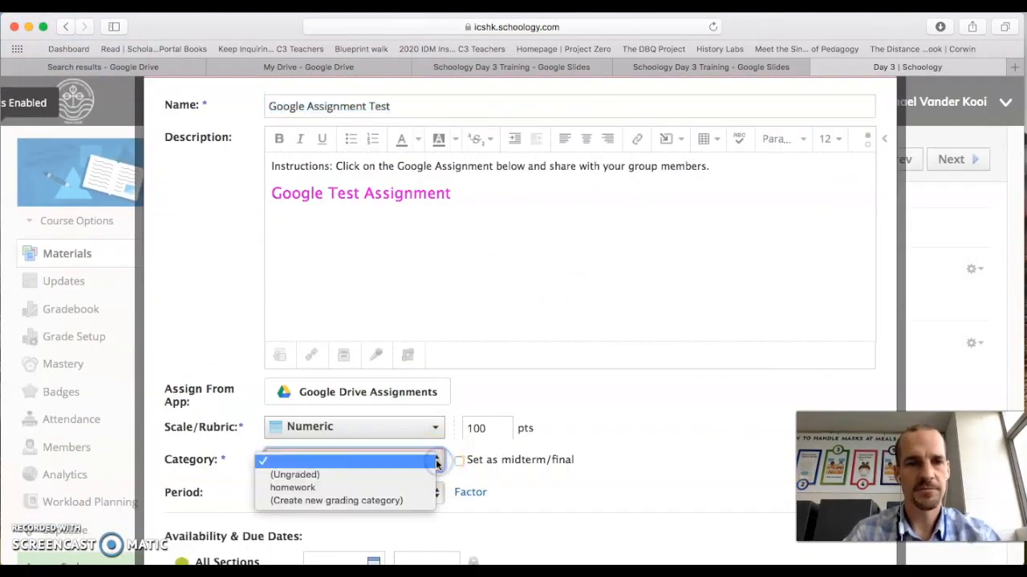
left_click(412, 475)
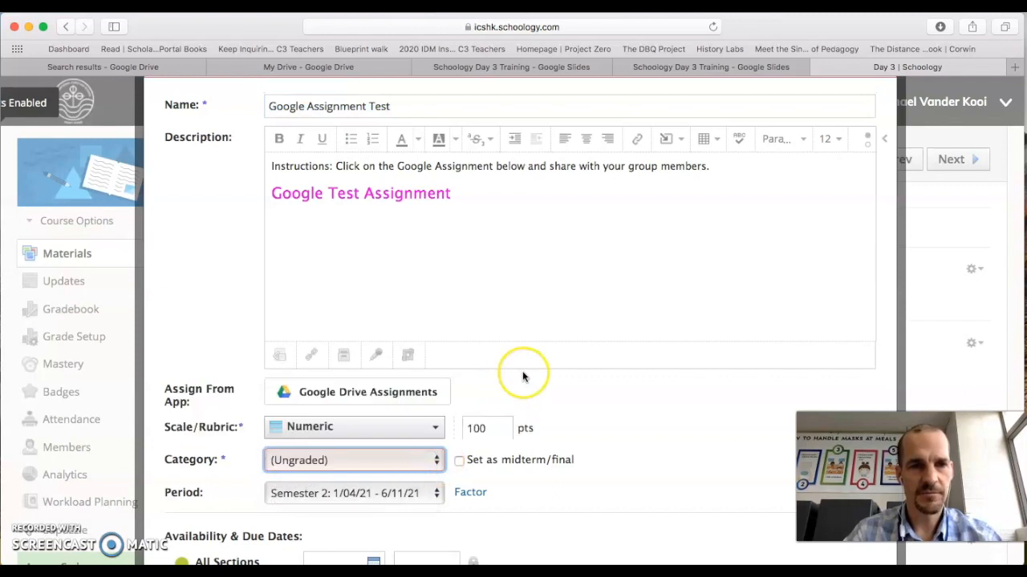
scroll(521, 377, "down", 5)
left_click(491, 427)
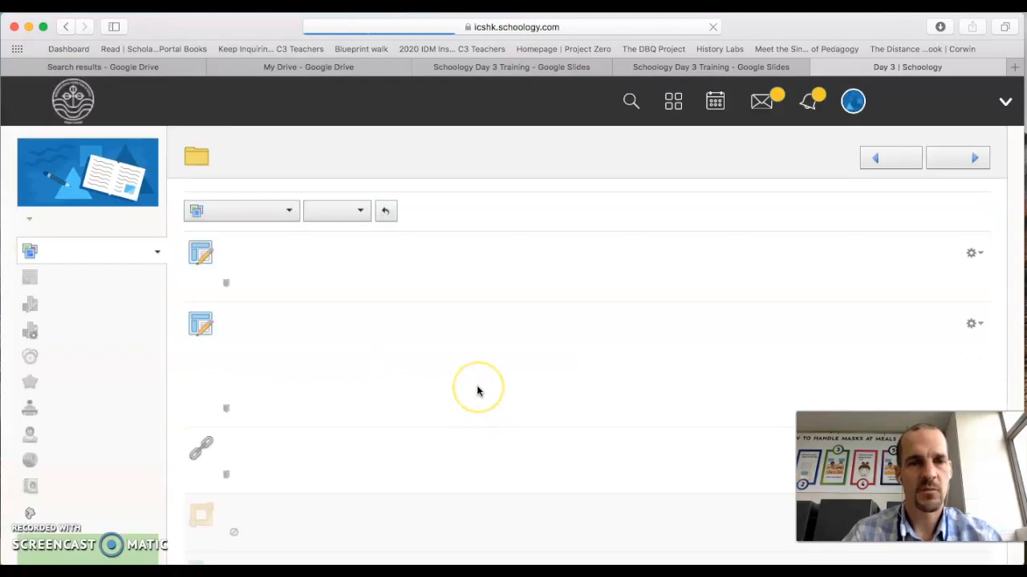
Drag Google Assignment Test up to sit directly beneath Schoology Day 3 Assignment
scroll(477, 391, "down", 5)
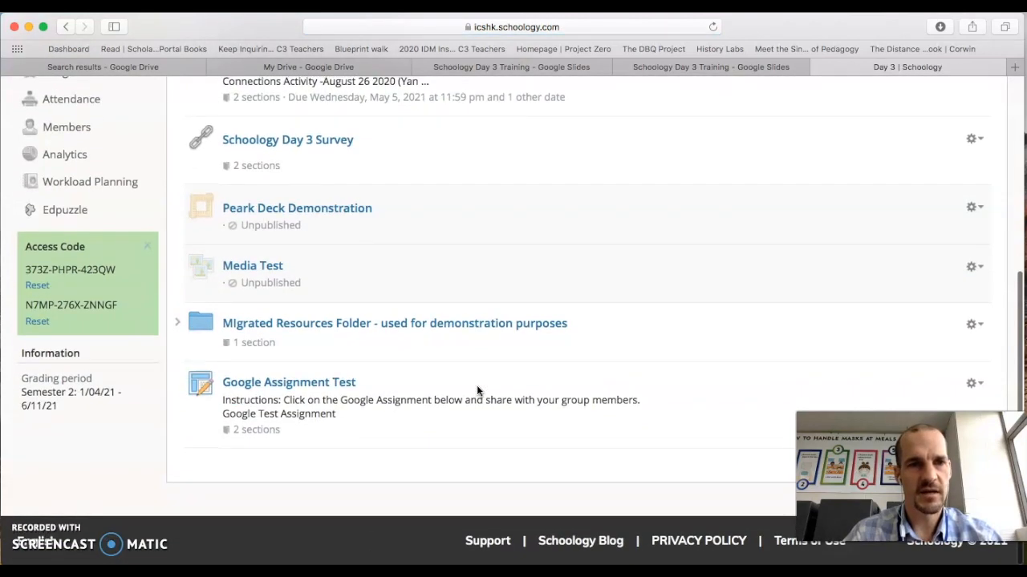
left_click_drag(305, 383, 329, 257)
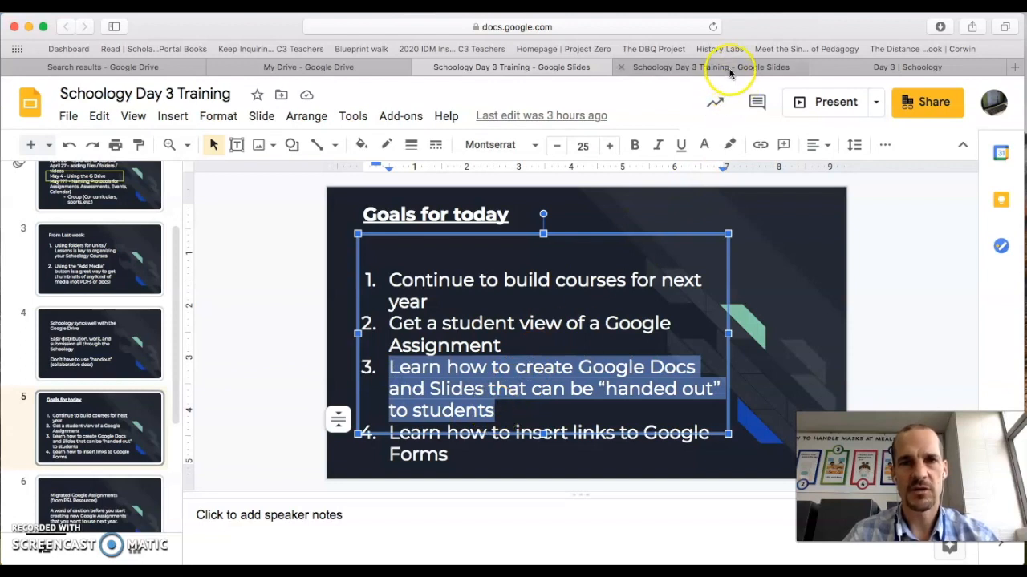
View slide 6 in the second Schoology Day 3 Training tab, then return to the Day 3 folder
left_click(728, 69)
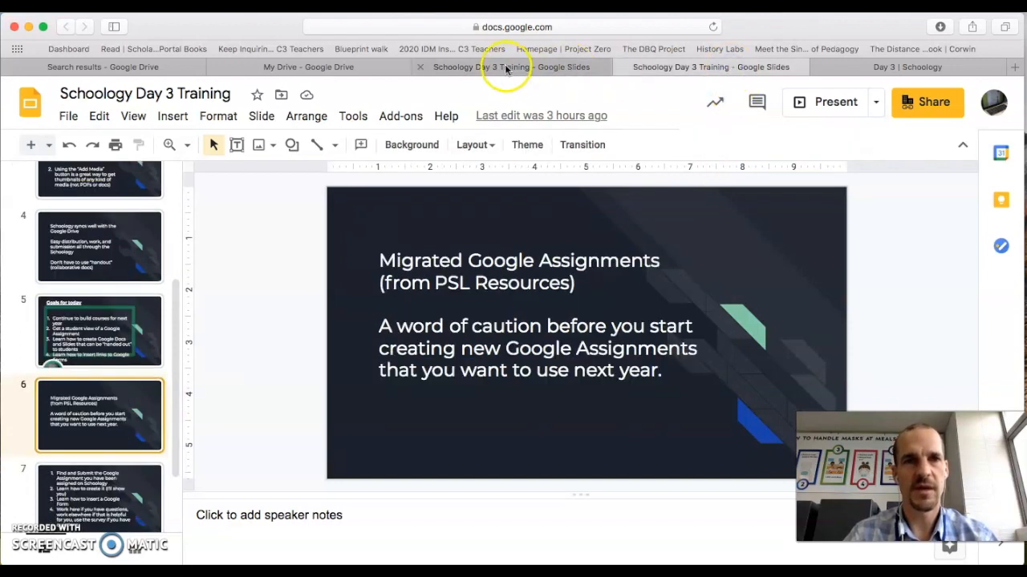
left_click(900, 69)
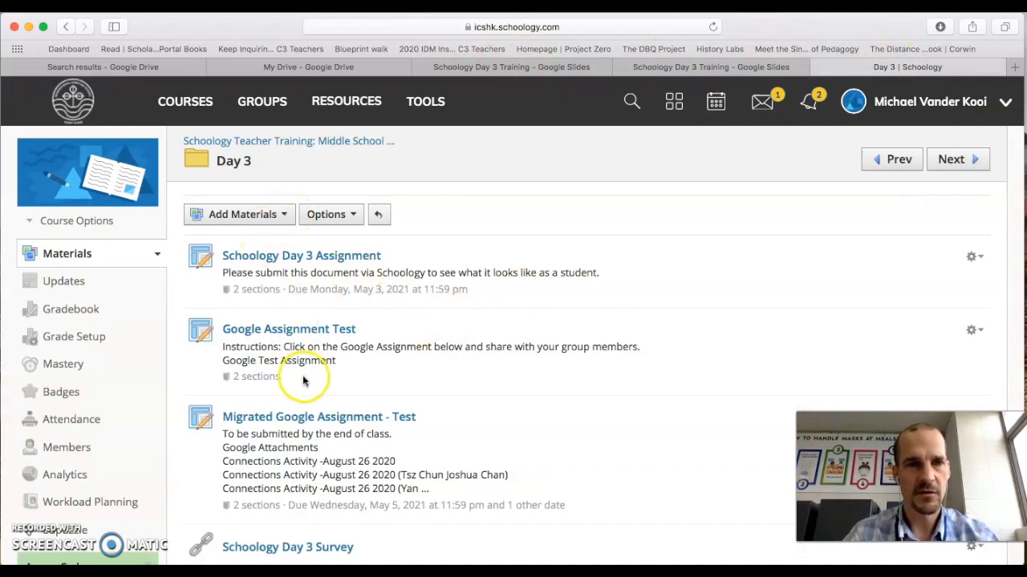
scroll(305, 381, "down", 4)
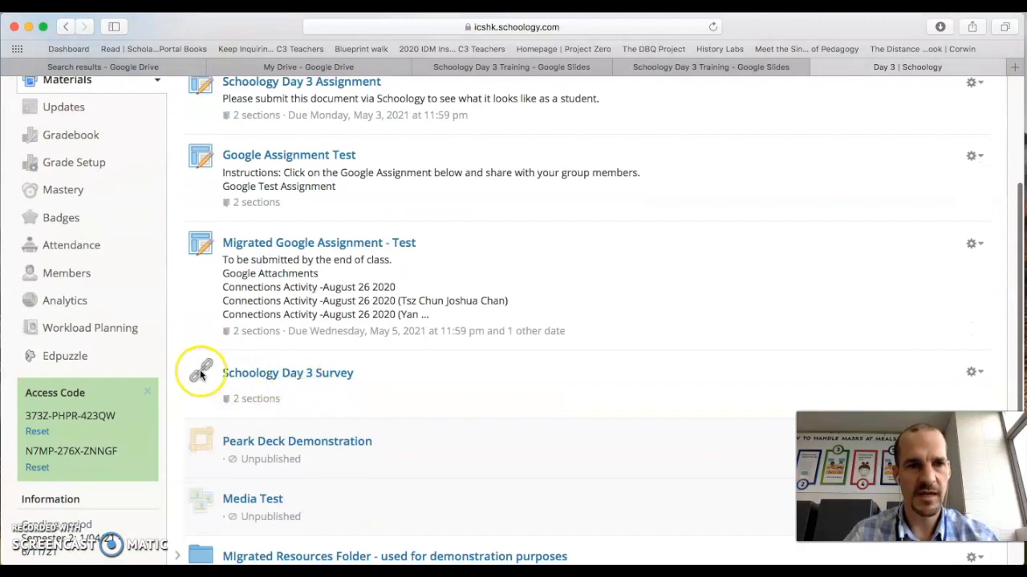
left_click(300, 378)
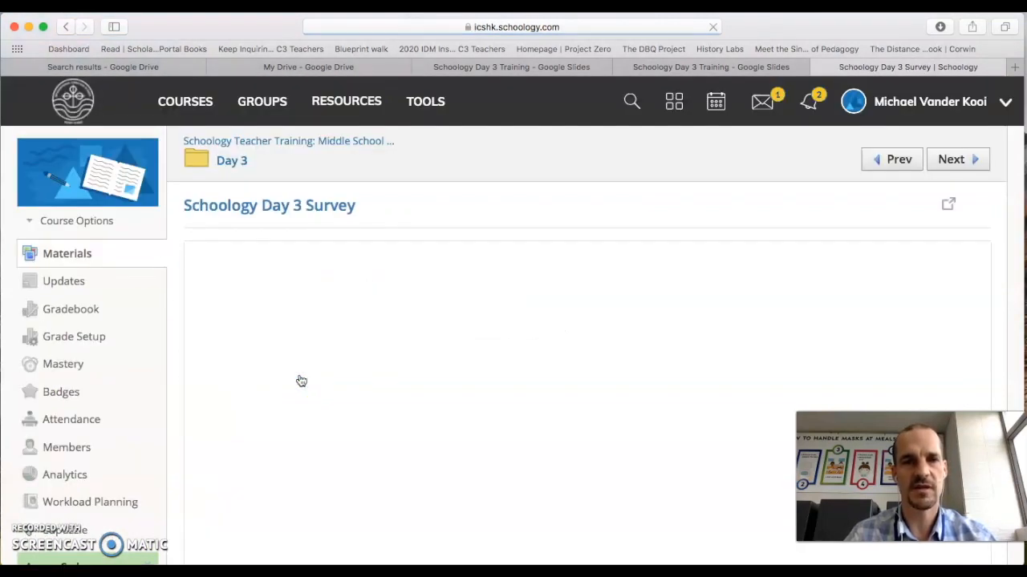
scroll(267, 351, "down", 5)
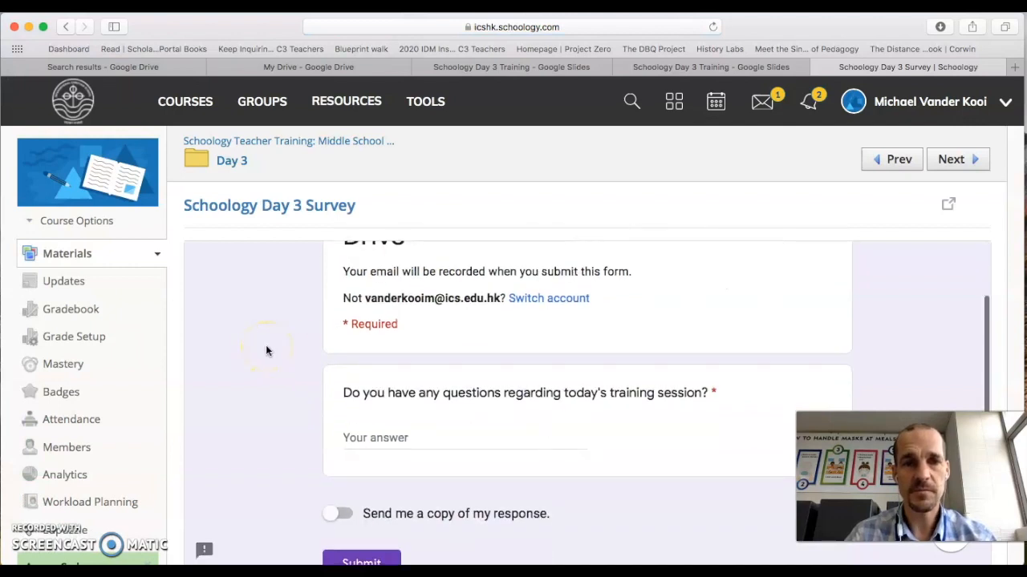
scroll(267, 350, "up", 4)
scroll(267, 351, "up", 2)
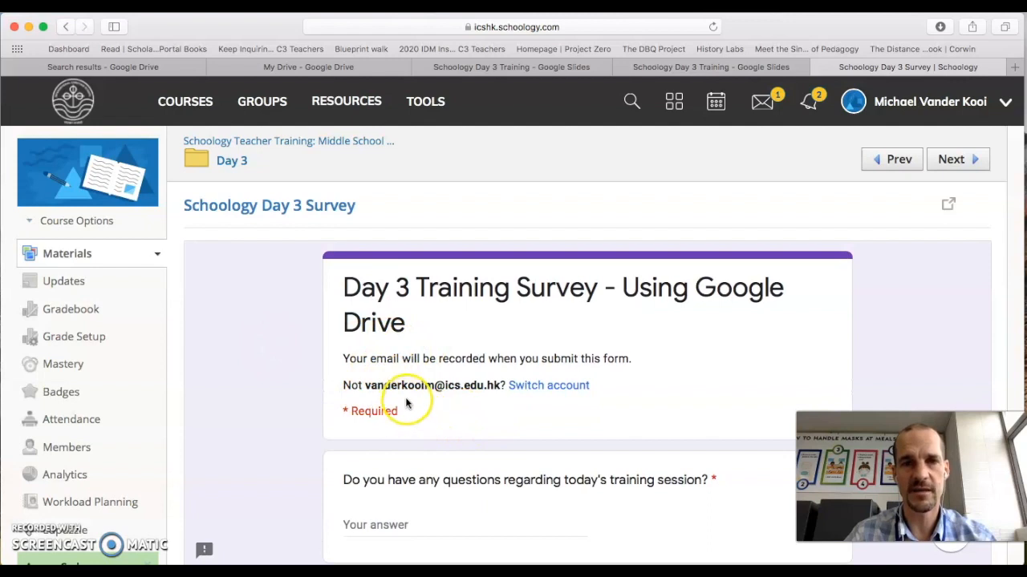
left_click(233, 161)
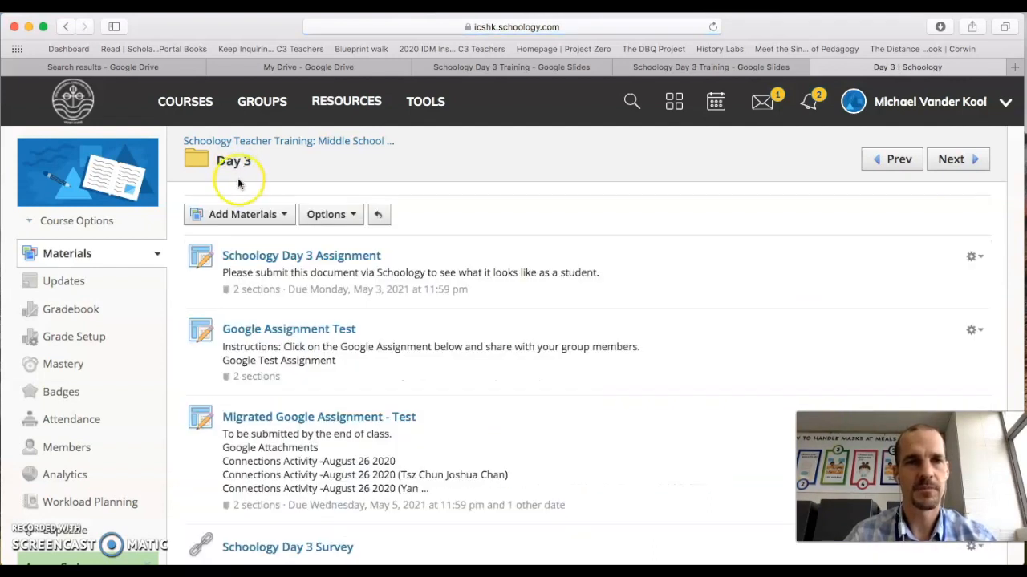
Open the Add Link dialog via Add Materials > Add File/Link/External Tool, then go to Google Drive
left_click(278, 218)
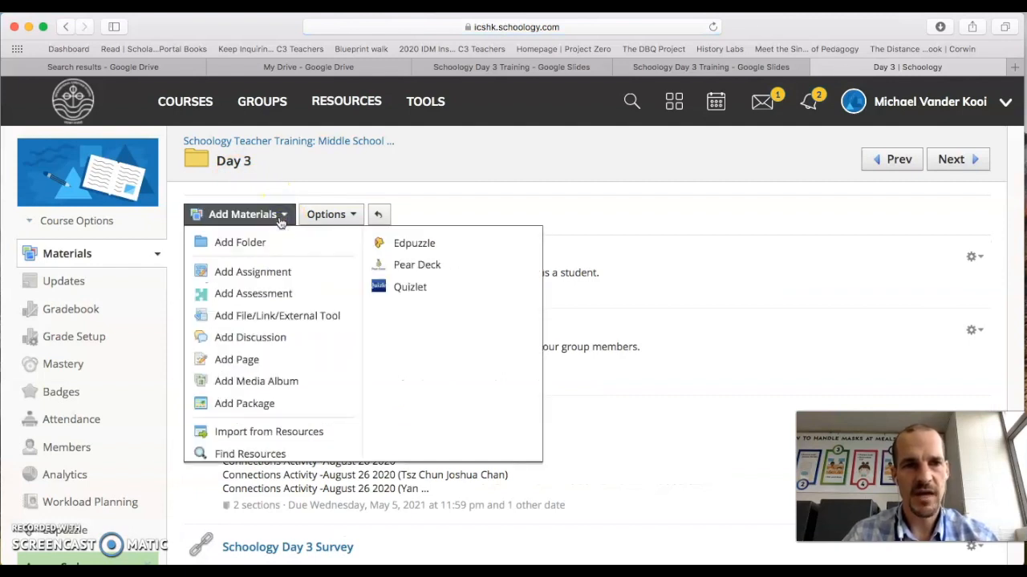
left_click(263, 316)
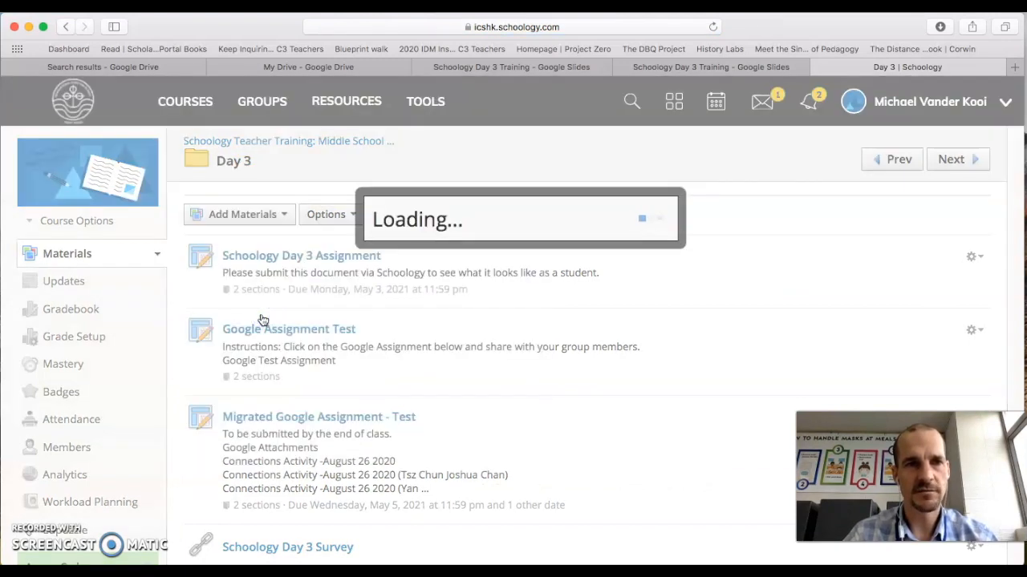
left_click(511, 237)
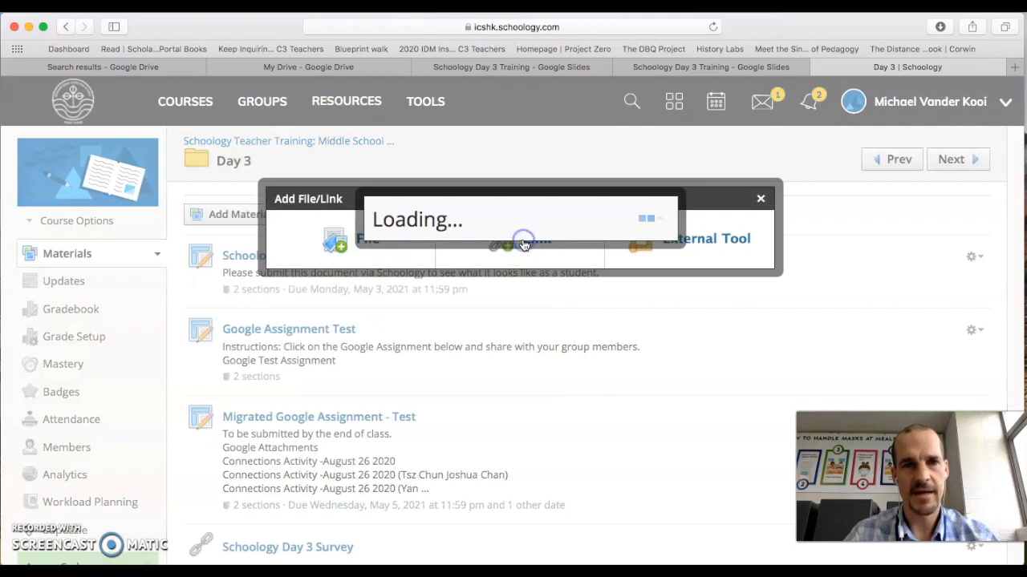
left_click(337, 67)
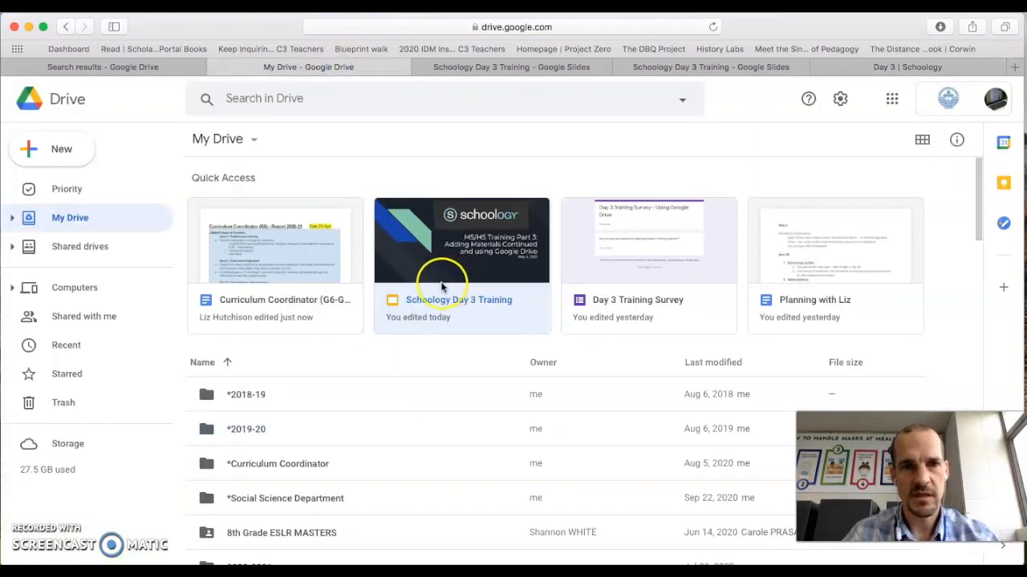
Open the Day 3 Training Survey form and copy its shareable link from Send
left_click(648, 266)
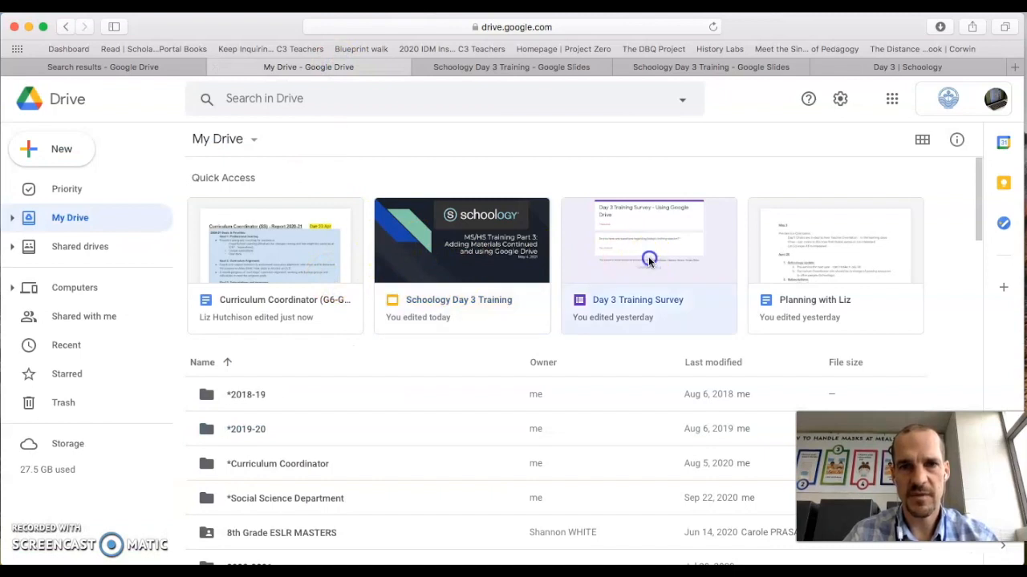
left_click(649, 261)
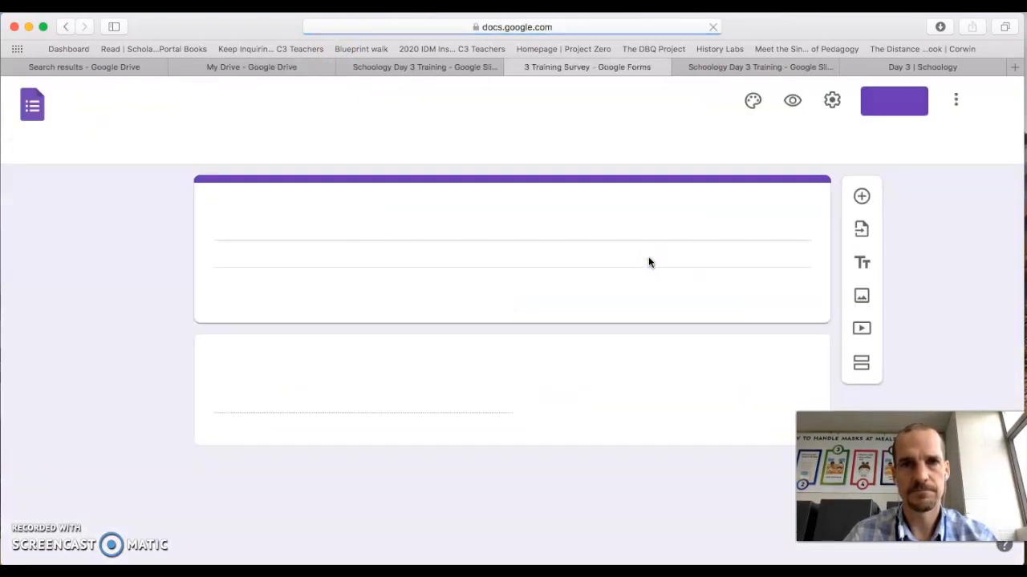
left_click(898, 102)
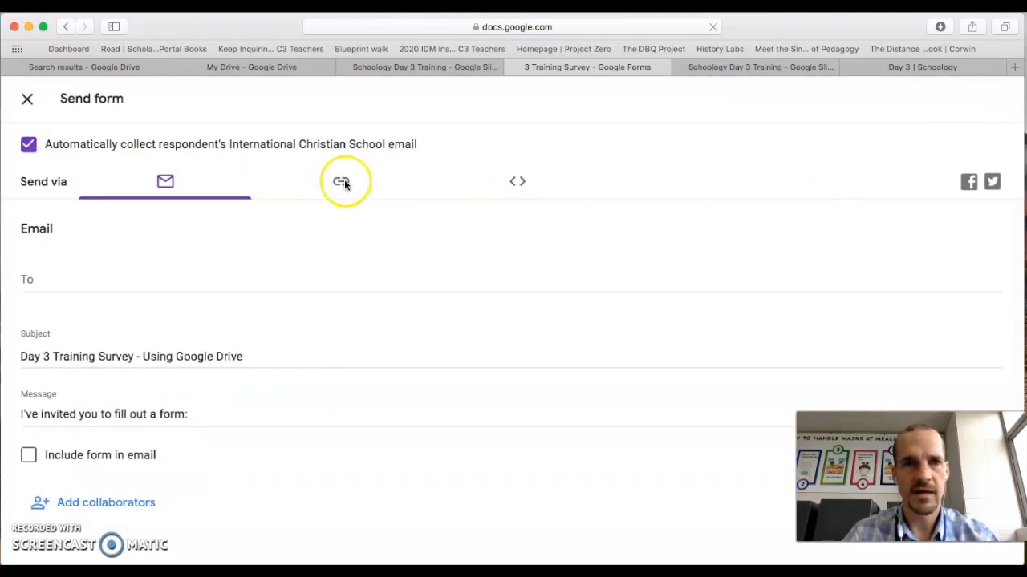
left_click(343, 187)
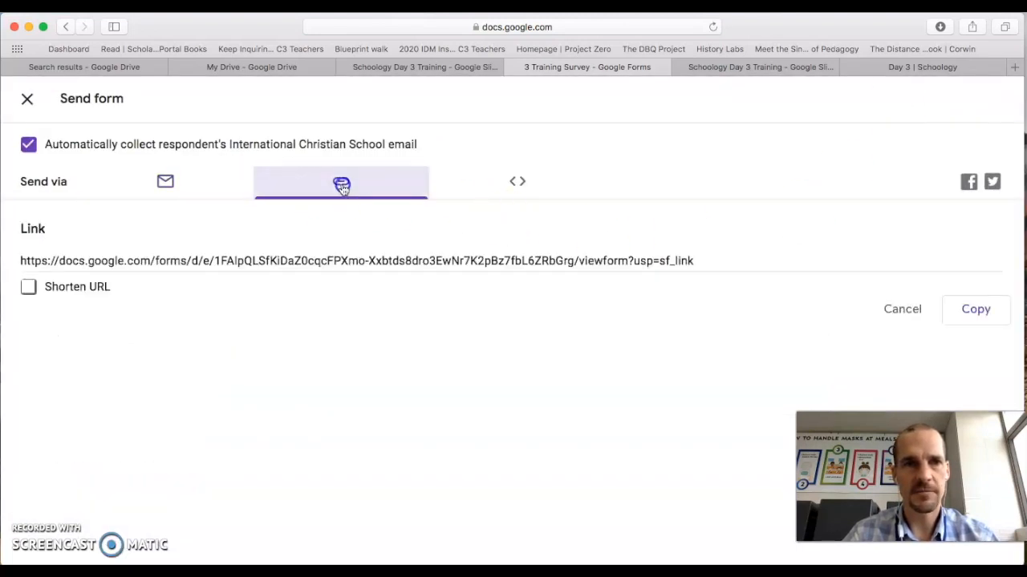
left_click(982, 315)
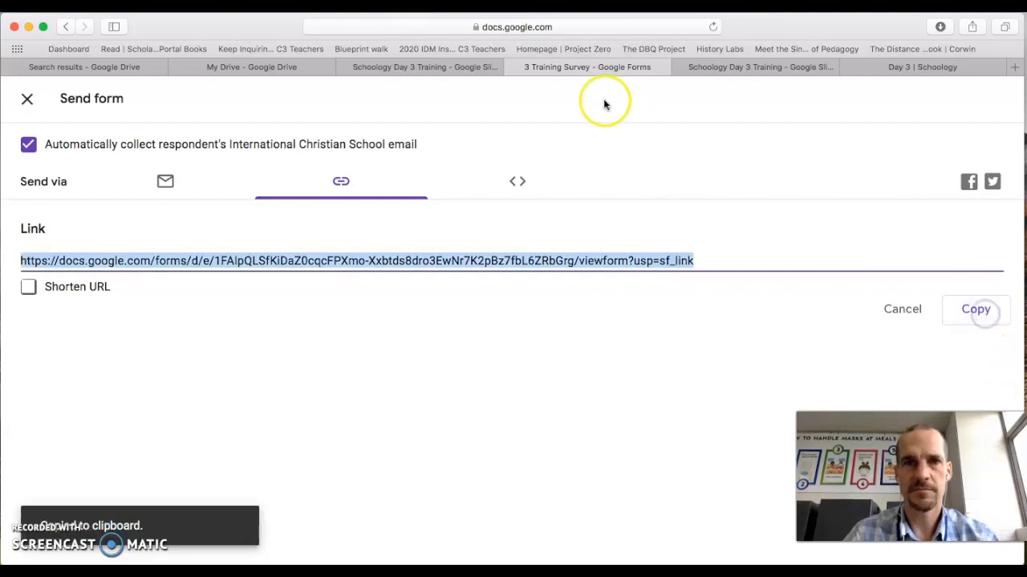
left_click(755, 69)
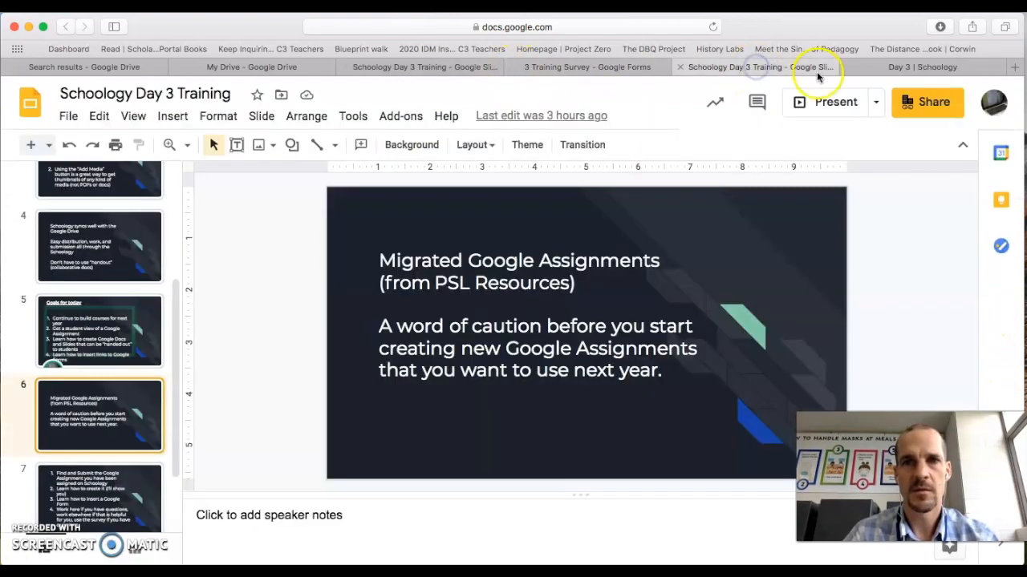
Add a 'Google Survey' link with the pasted survey form URL, set to display inside Schoology
left_click(882, 68)
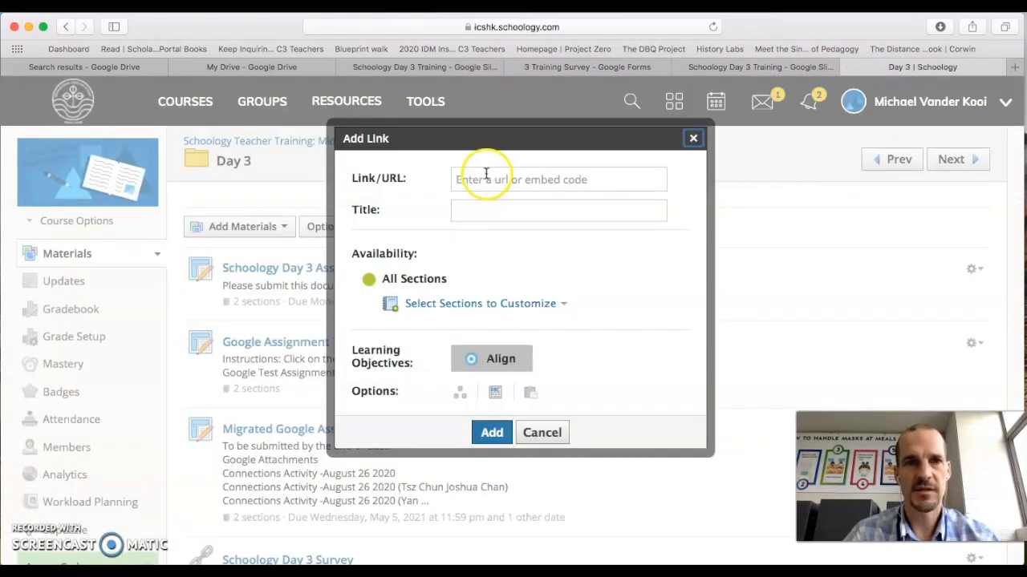
left_click(485, 177)
key("super+v")
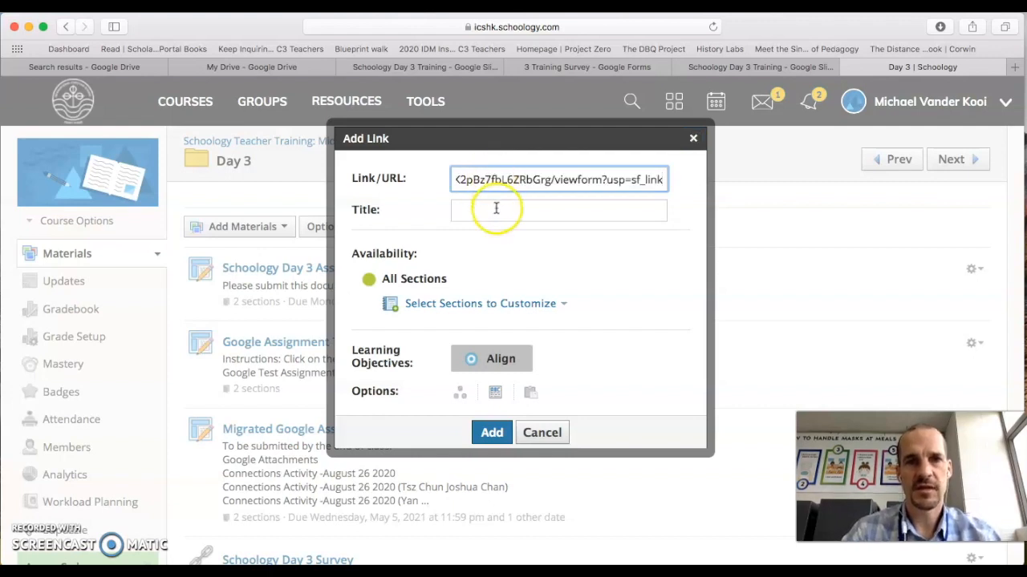
left_click(496, 209)
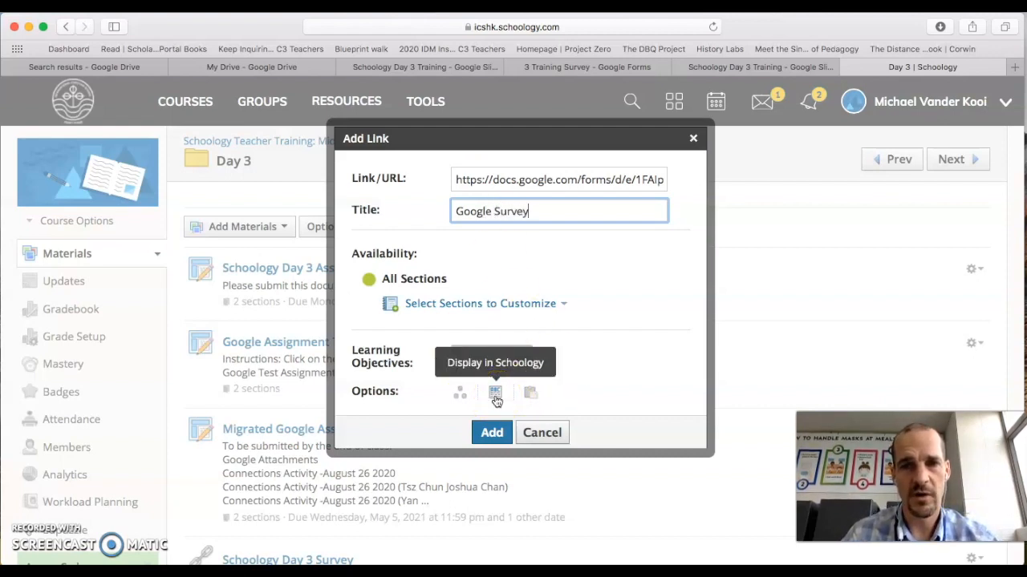
left_click(496, 395)
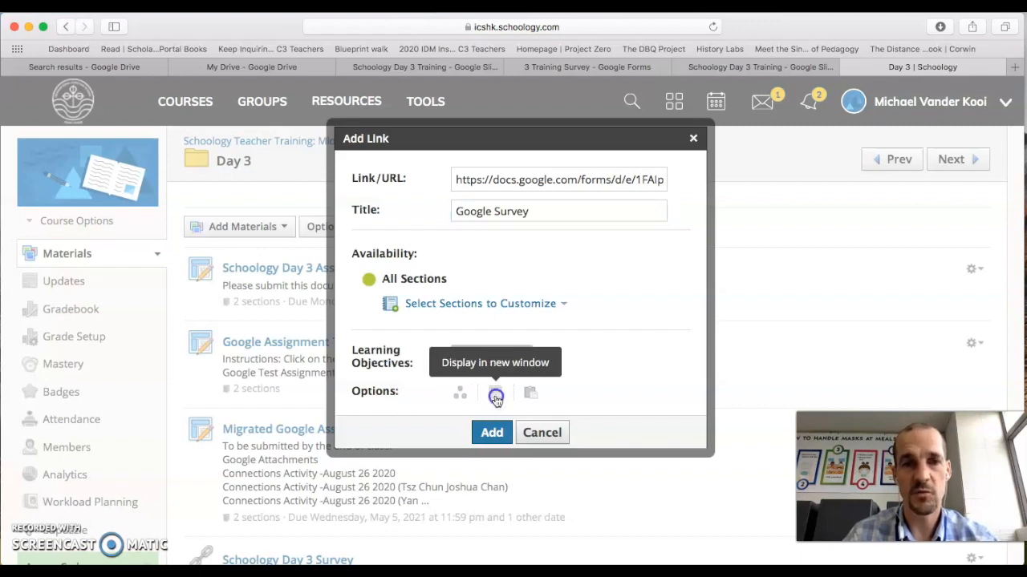
left_click(492, 433)
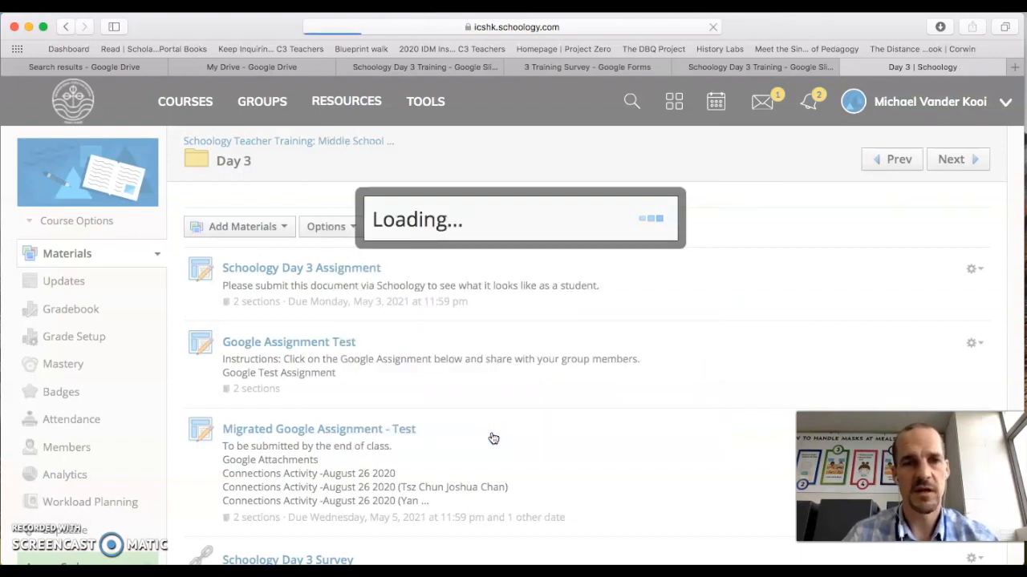
Open the Google Survey item and scroll through the embedded Day 3 Training Survey form
scroll(492, 438, "down", 10)
left_click(290, 409)
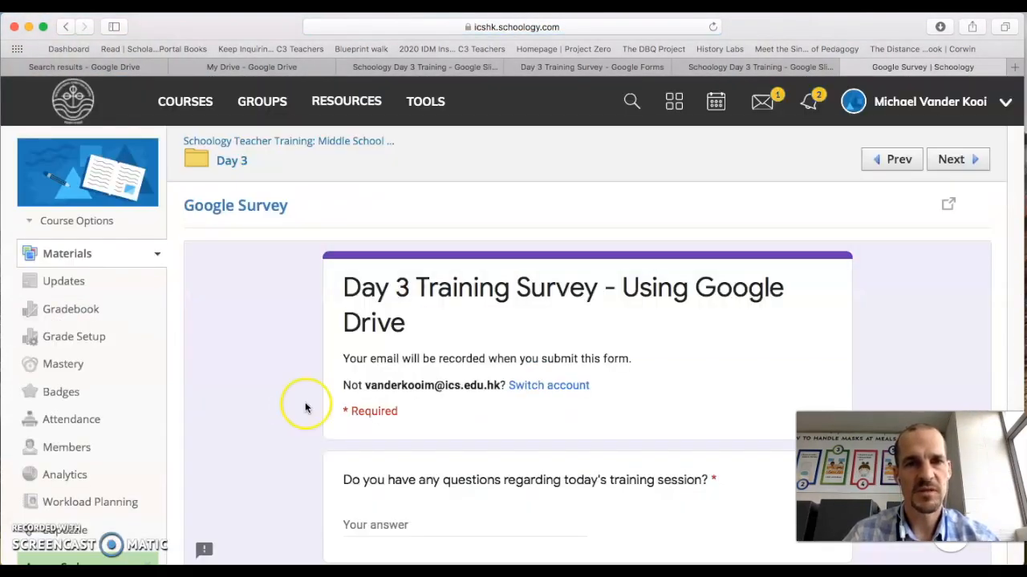
scroll(507, 445, "down", 3)
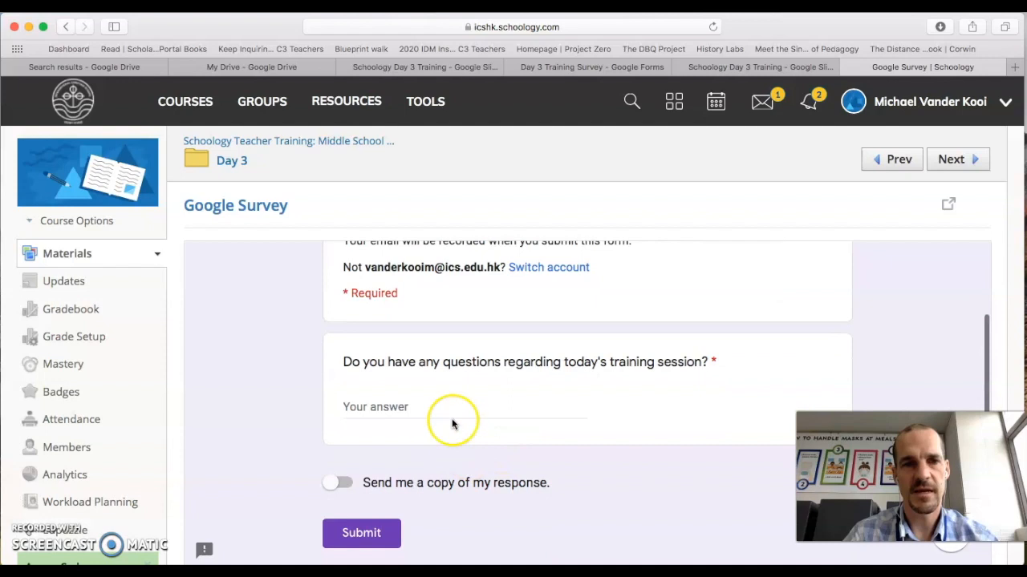
scroll(475, 426, "up", 3)
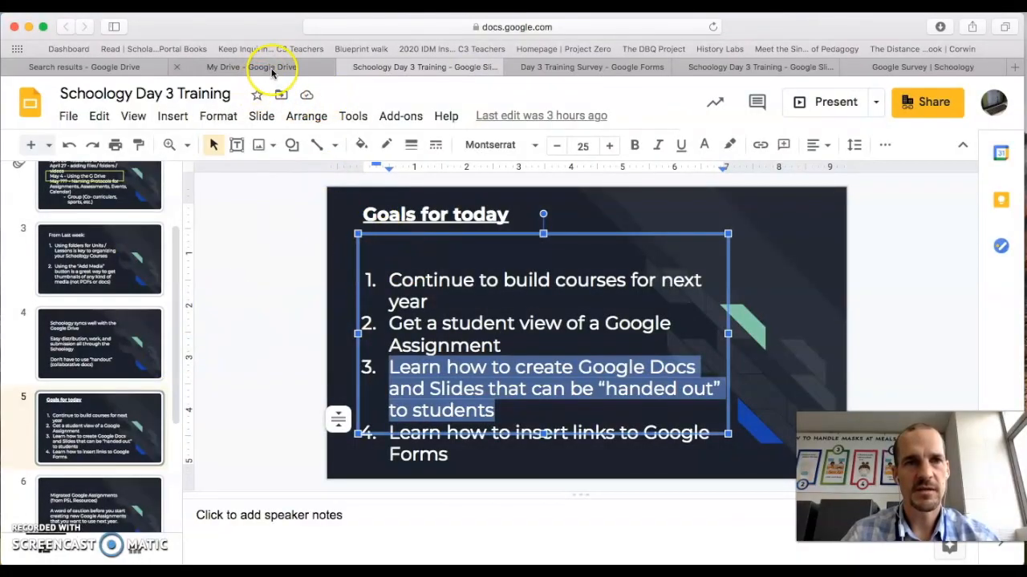
Open the Schoology Google Drive Assignments folder from My Drive
left_click(272, 68)
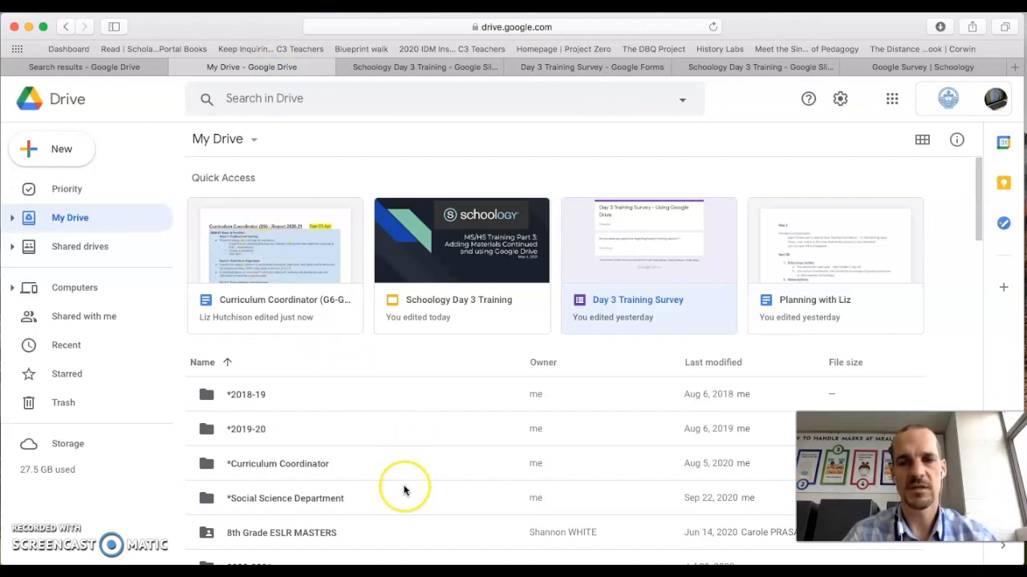
scroll(404, 491, "down", 20)
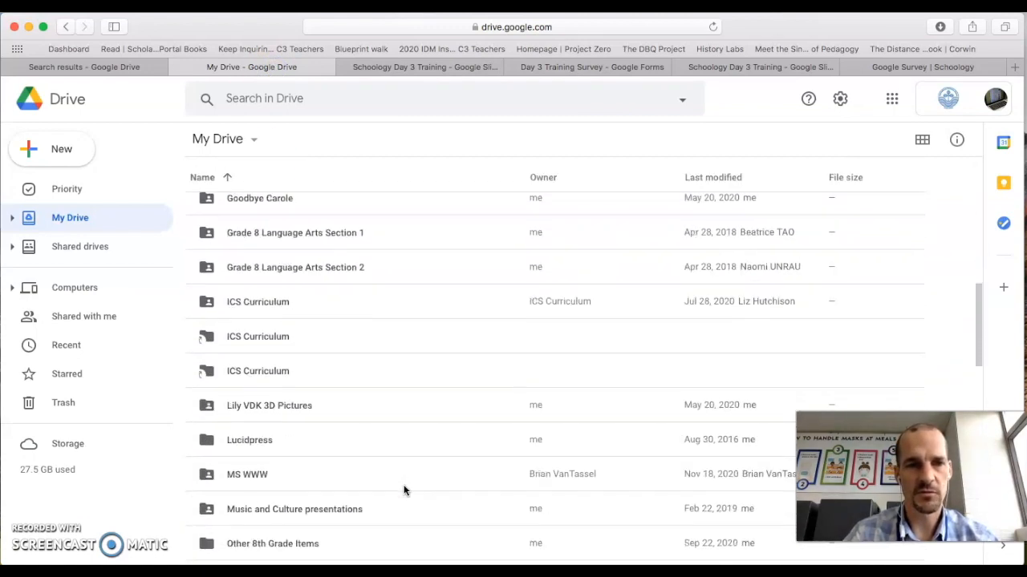
scroll(404, 489, "down", 5)
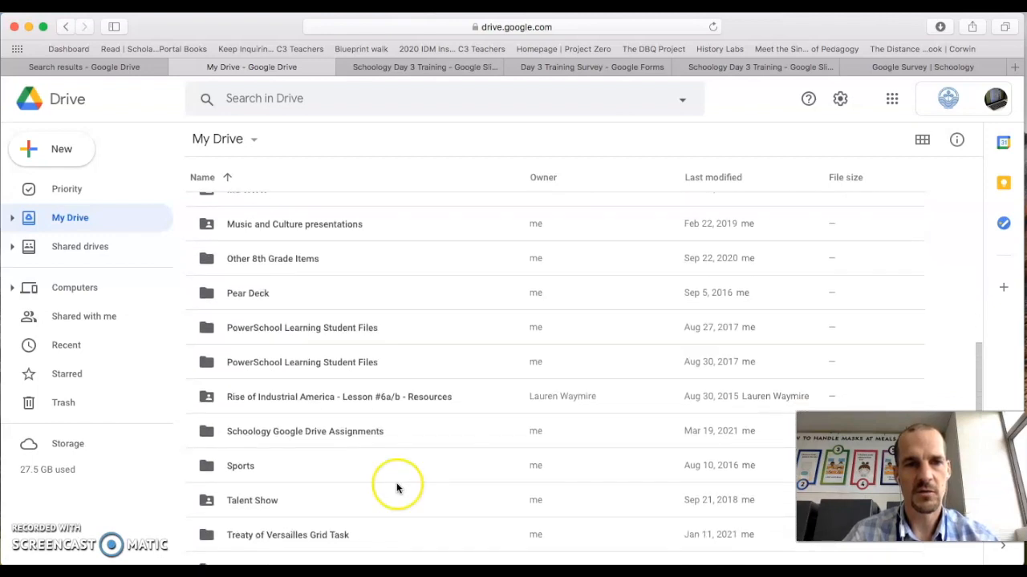
left_click_drag(380, 431, 287, 429)
left_click(321, 434)
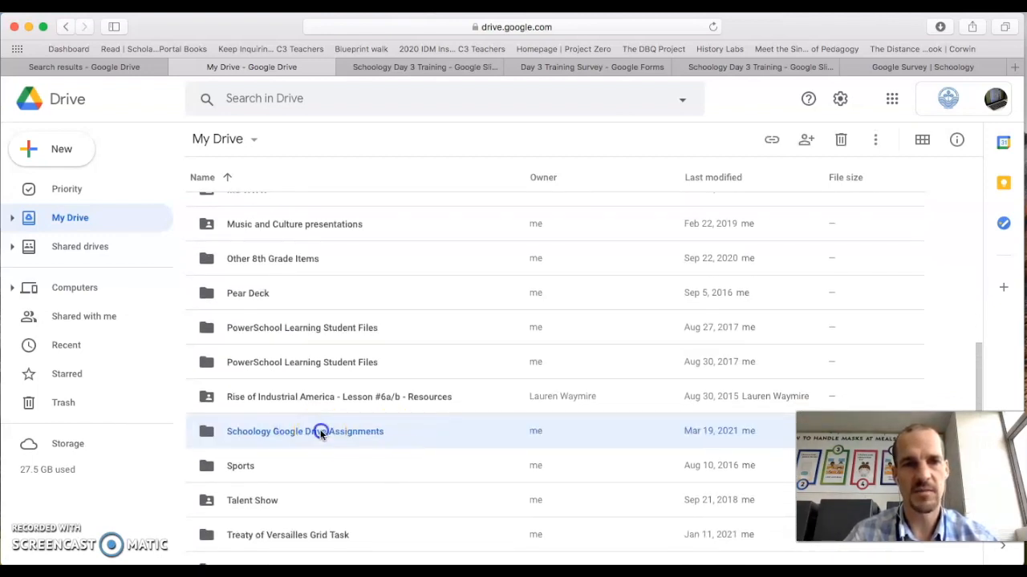
double_click(301, 431)
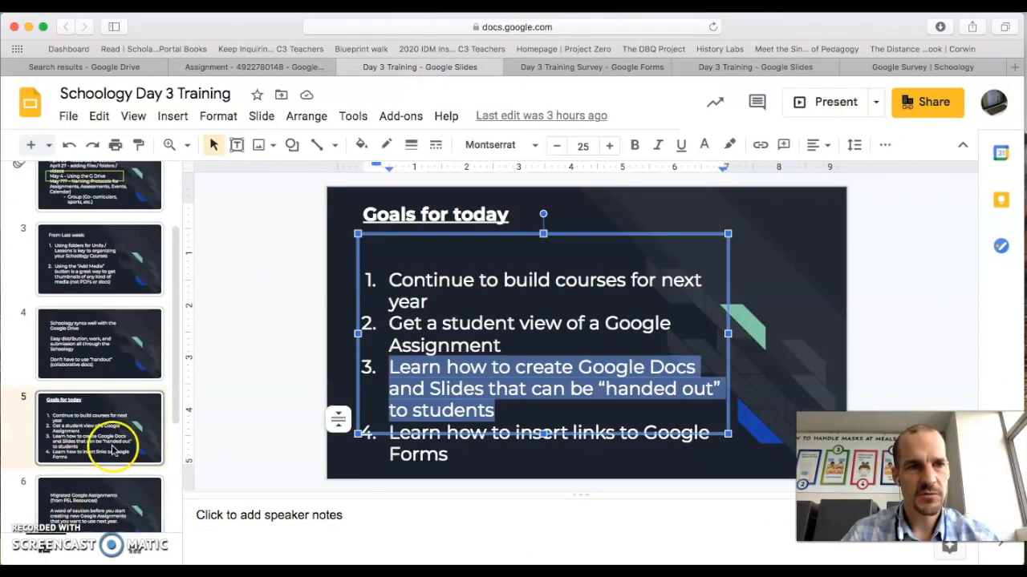
left_click(116, 452)
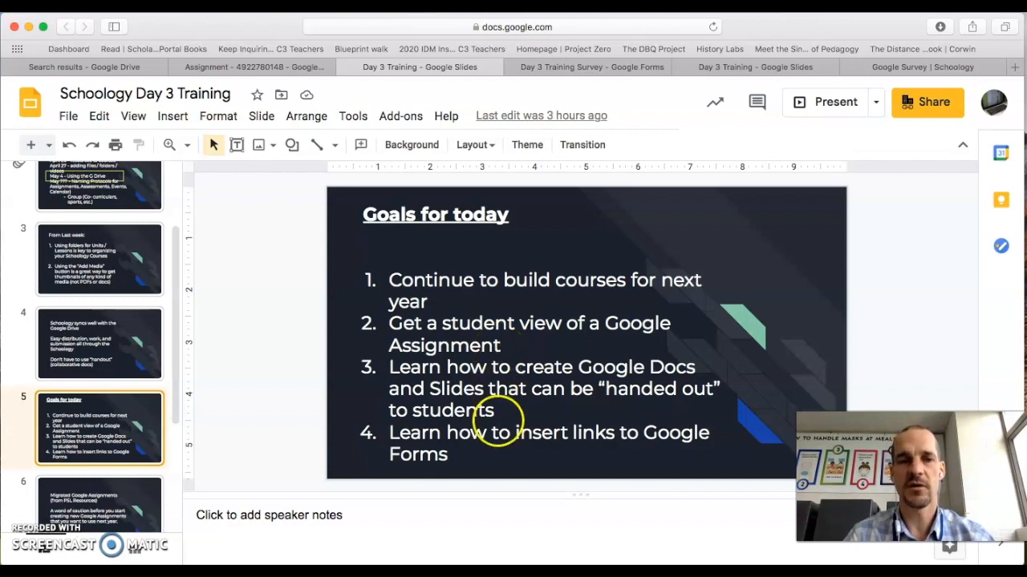
Go to slide 8 with the survey request in the Day 3 Training deck
key("Down")
scroll(101, 454, "down", 1)
scroll(102, 463, "down", 3)
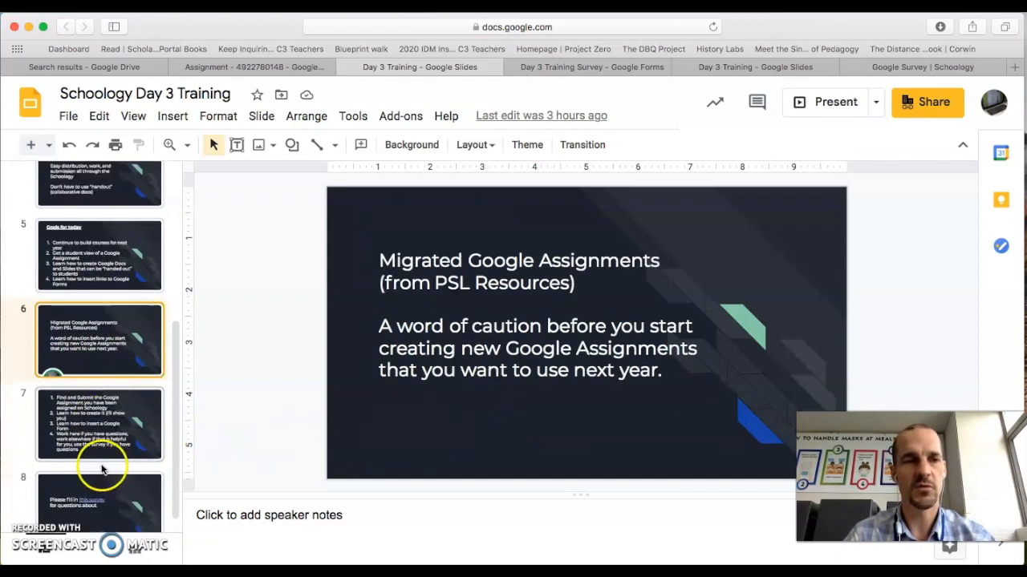
left_click(101, 474)
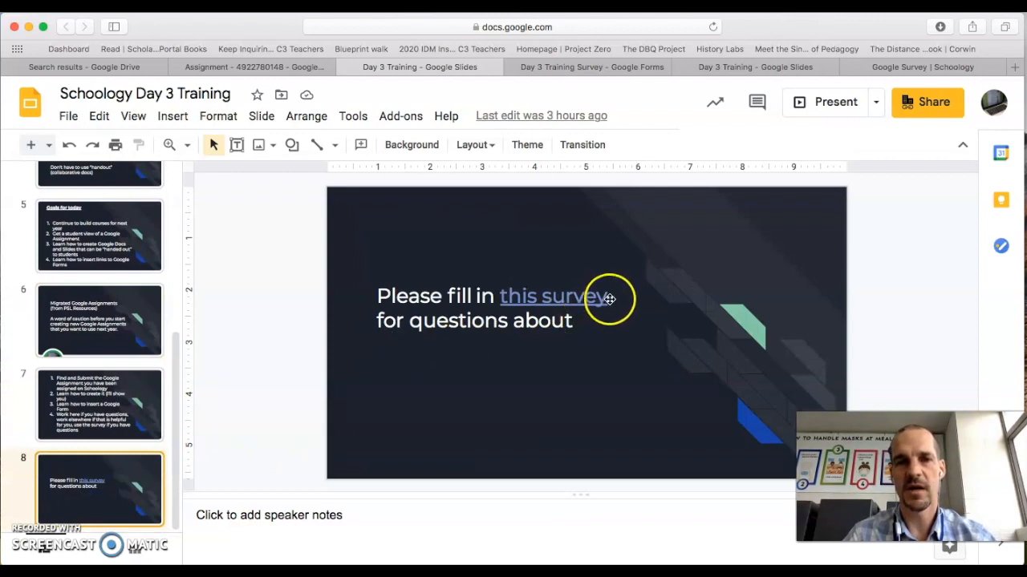
Close the survey form's Send panel and return to the embedded Google Survey in Schoology
left_click(598, 66)
left_click(26, 98)
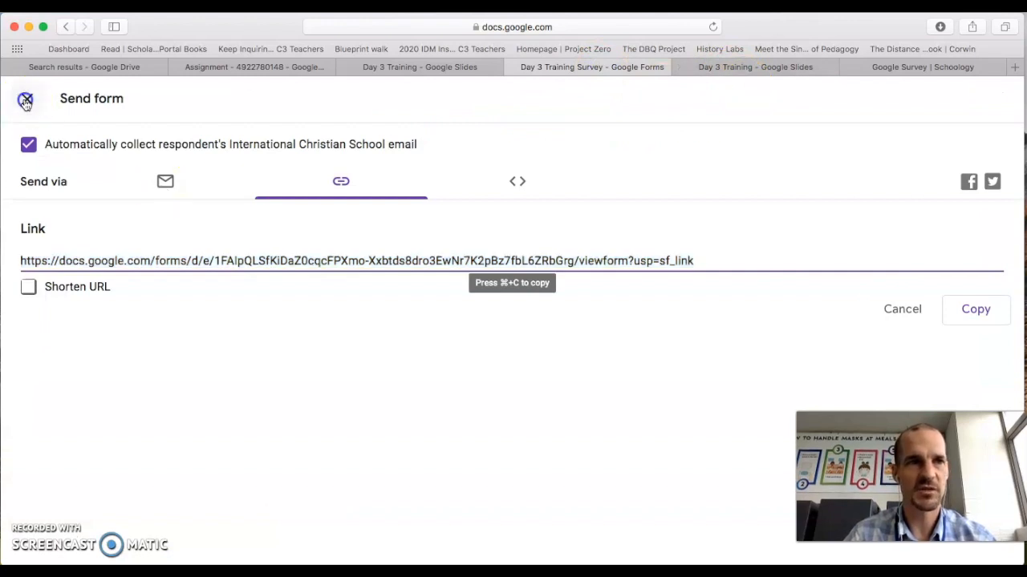
left_click(768, 67)
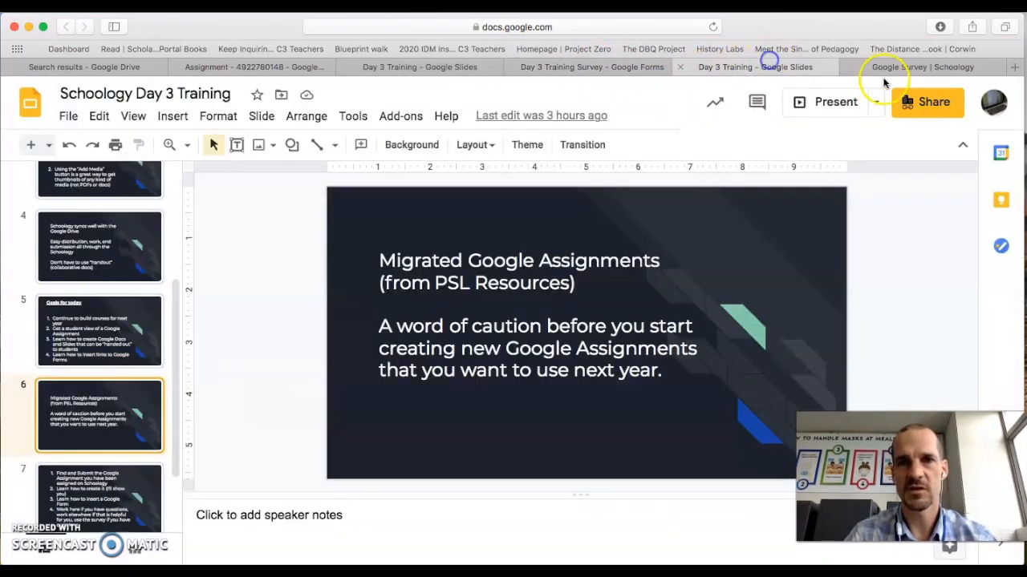
left_click(917, 66)
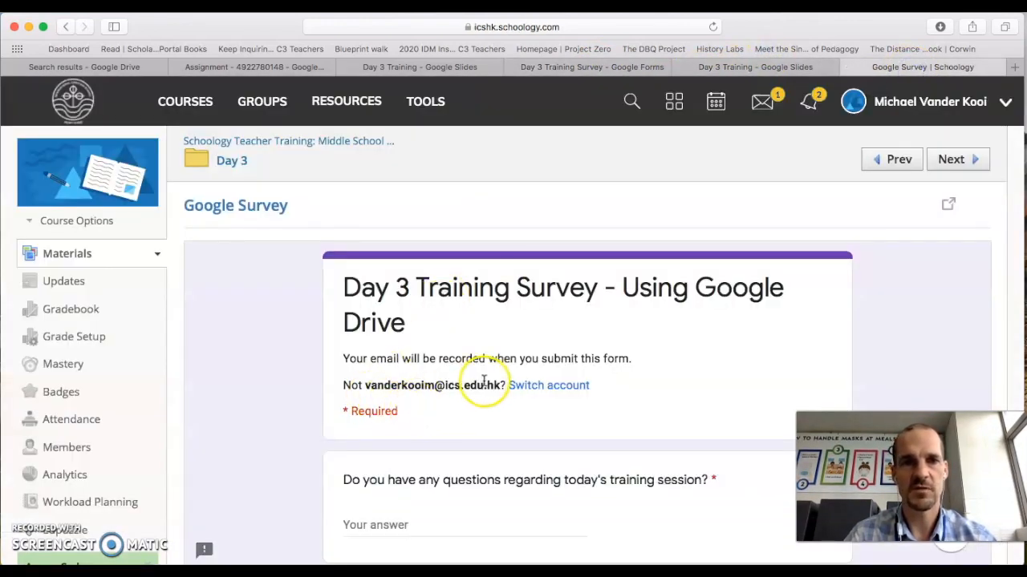
scroll(454, 441, "down", 3)
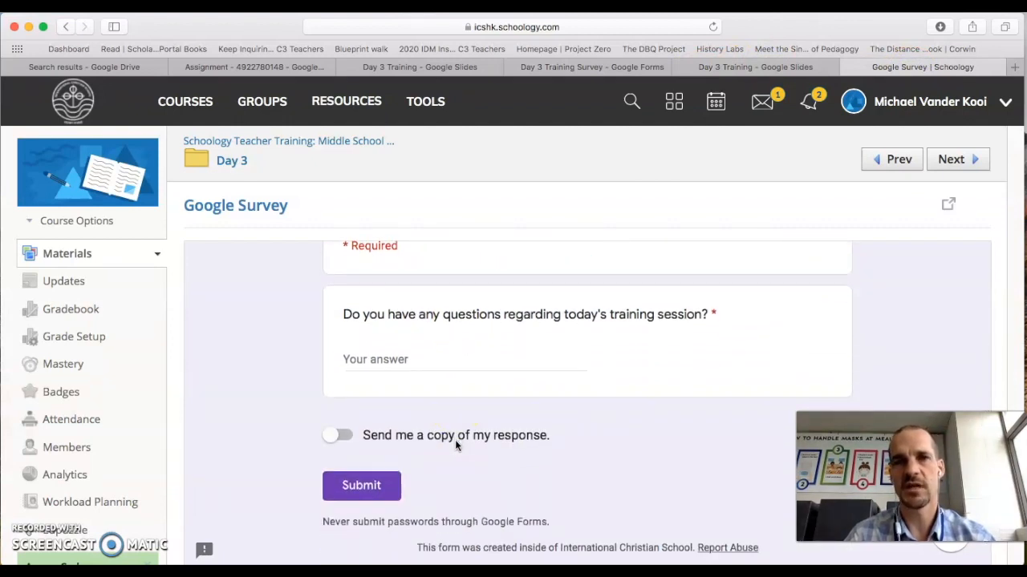